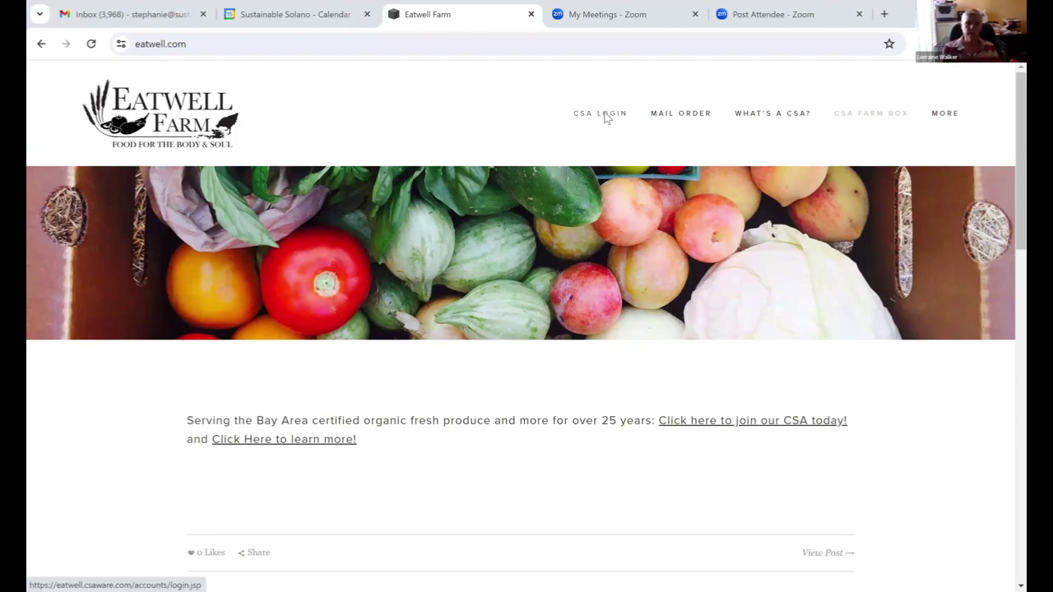
Log in to the Eatwell Farm CSA account with the member's e-mail address and account password
left_click(604, 117)
left_click(527, 269)
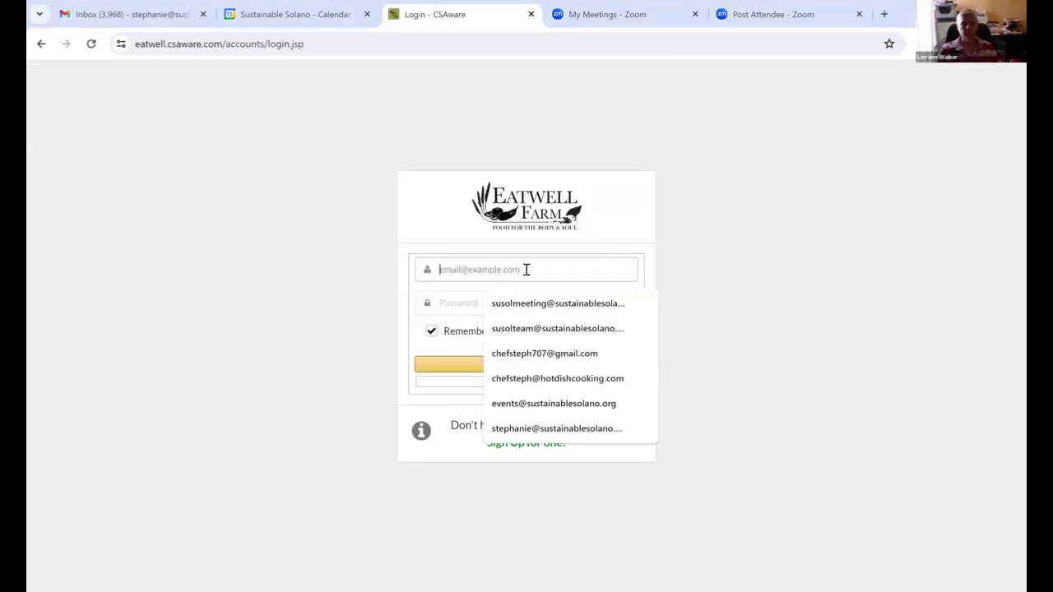
left_click(524, 355)
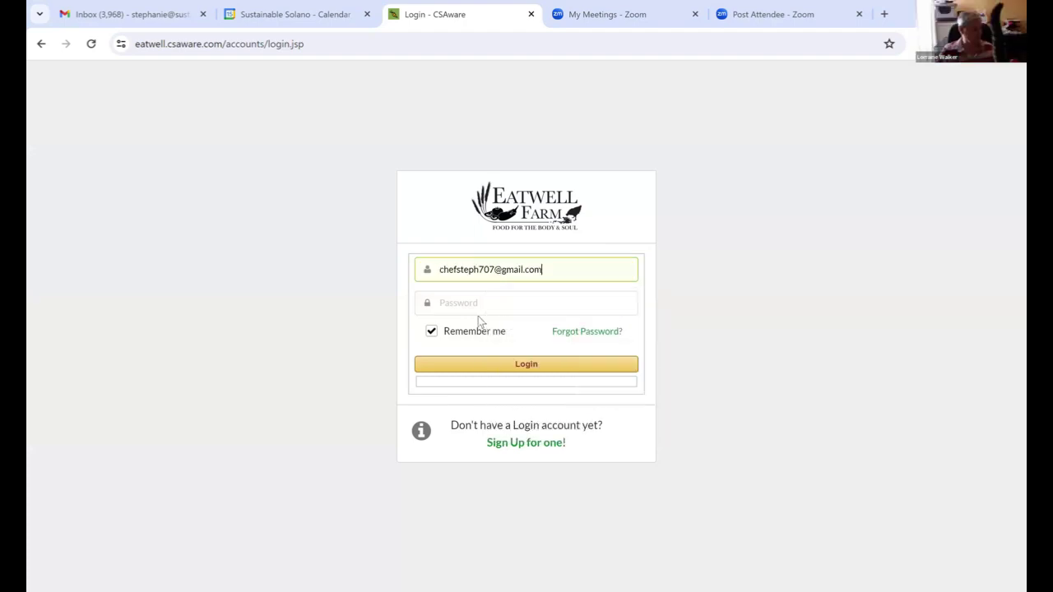
left_click(472, 304)
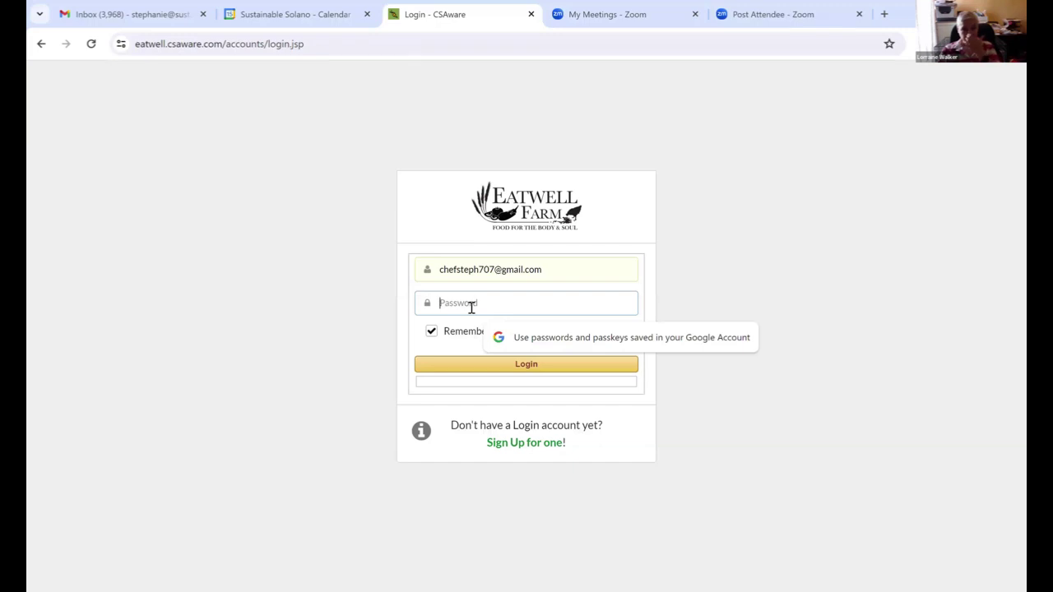
type("•••••")
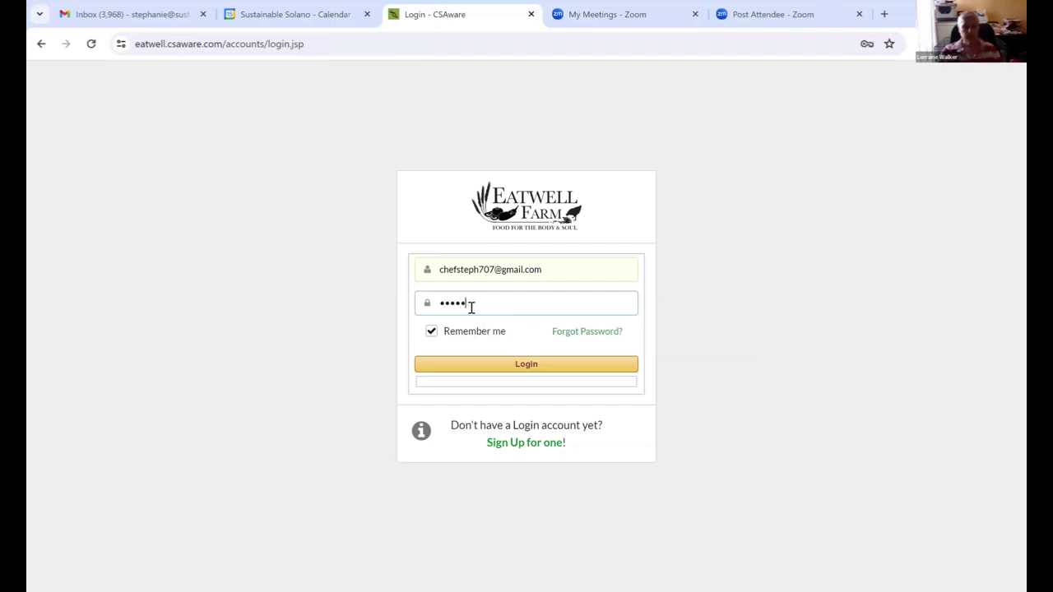
type("••••••")
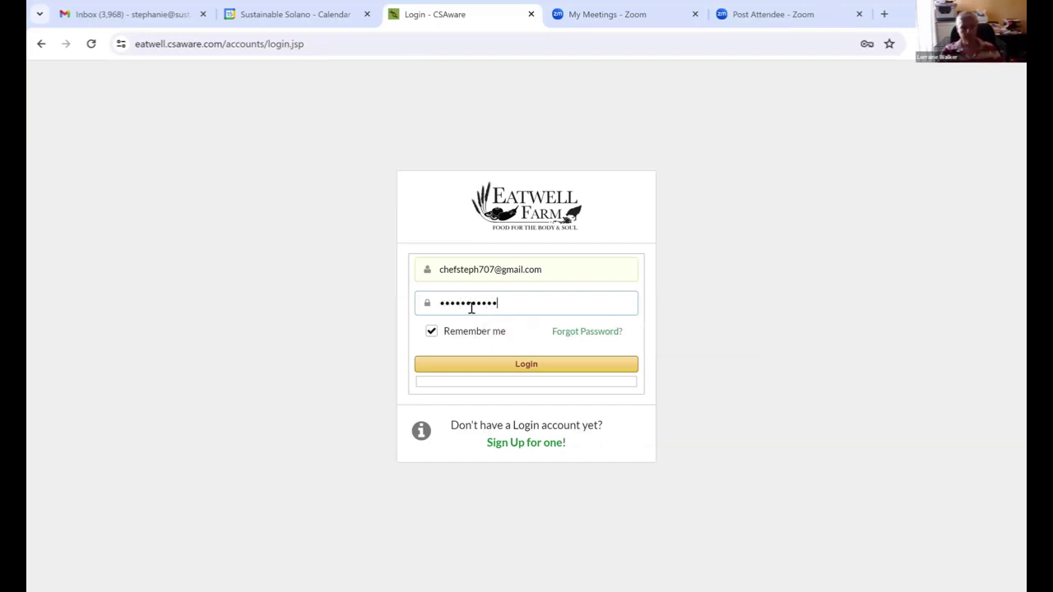
key("Return")
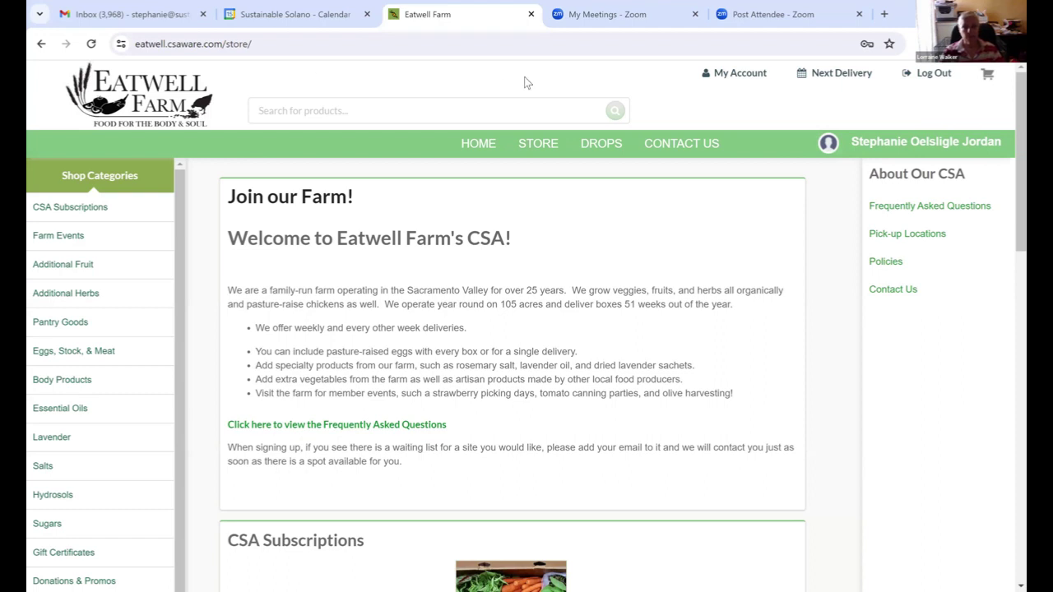
Open the next delivery, view the hold choices for the March 28 box, and cancel out of them
left_click(825, 76)
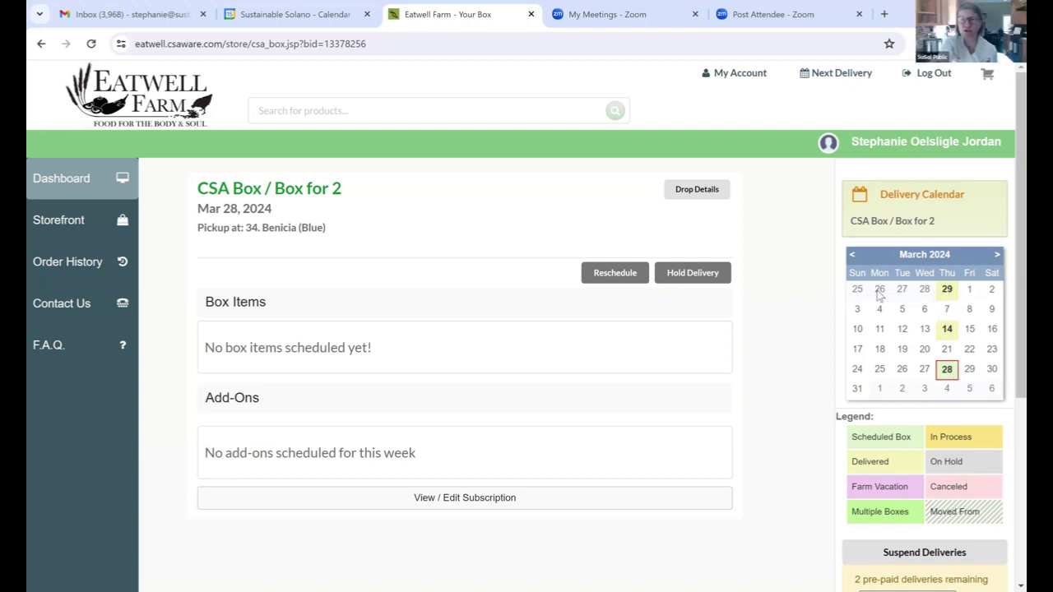
left_click(687, 275)
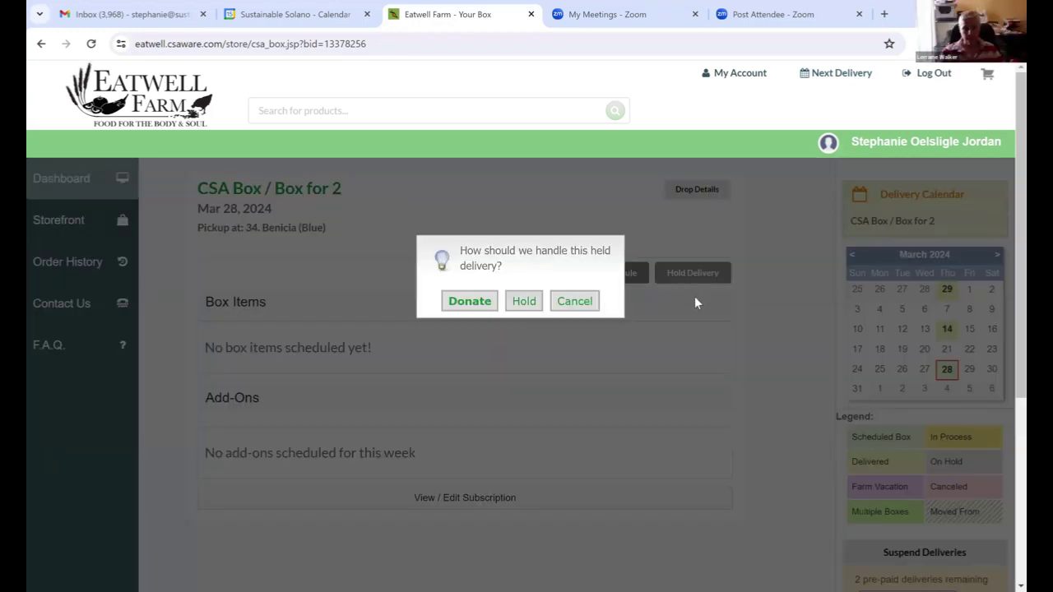
left_click(574, 301)
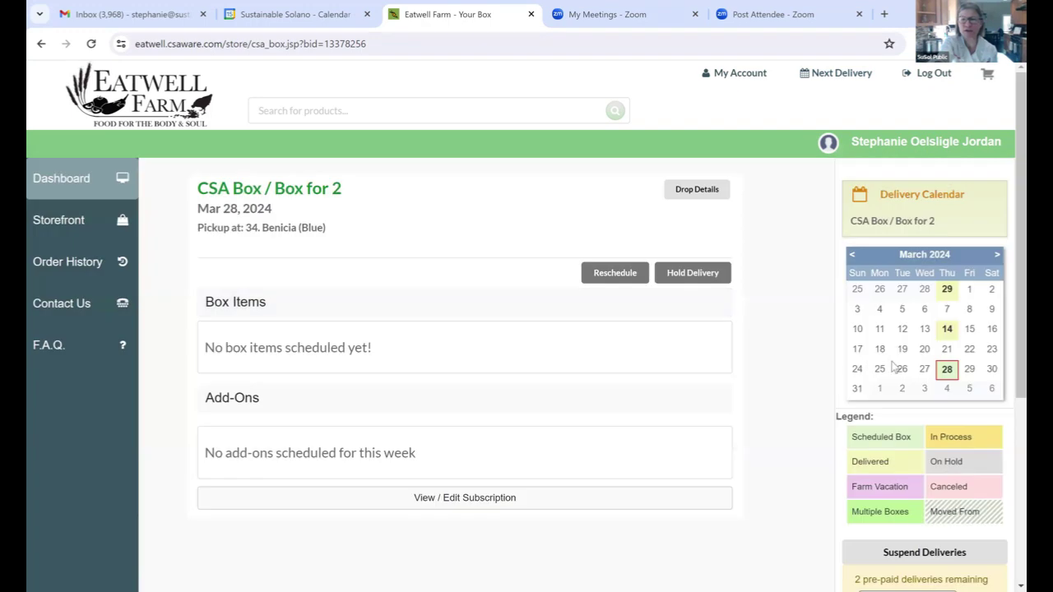
View the March 14 box from the delivery calendar, and the April 11 delivery from the April 2024 calendar
left_click(947, 329)
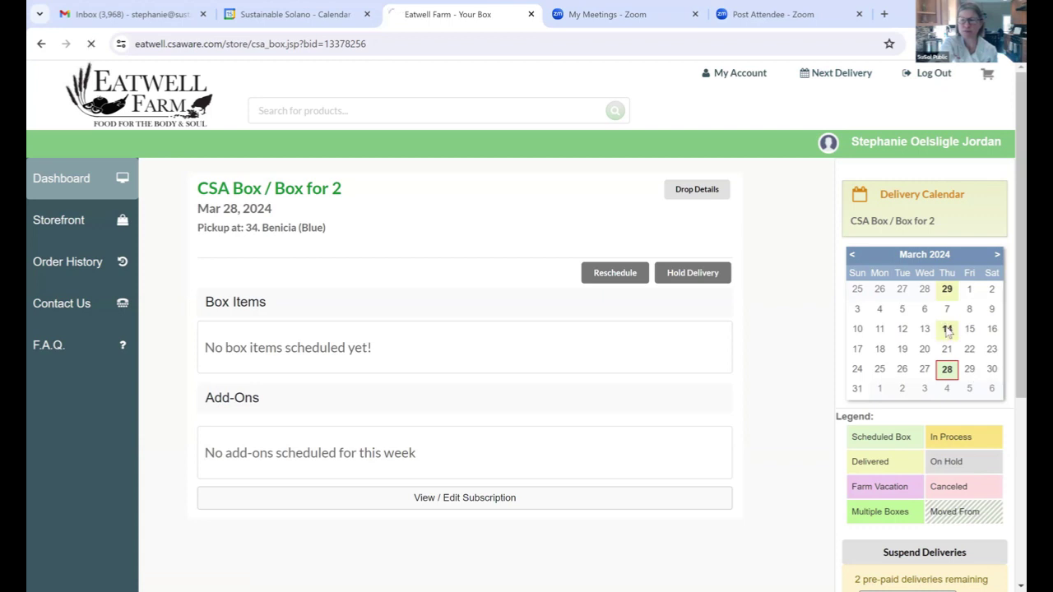
left_click(995, 256)
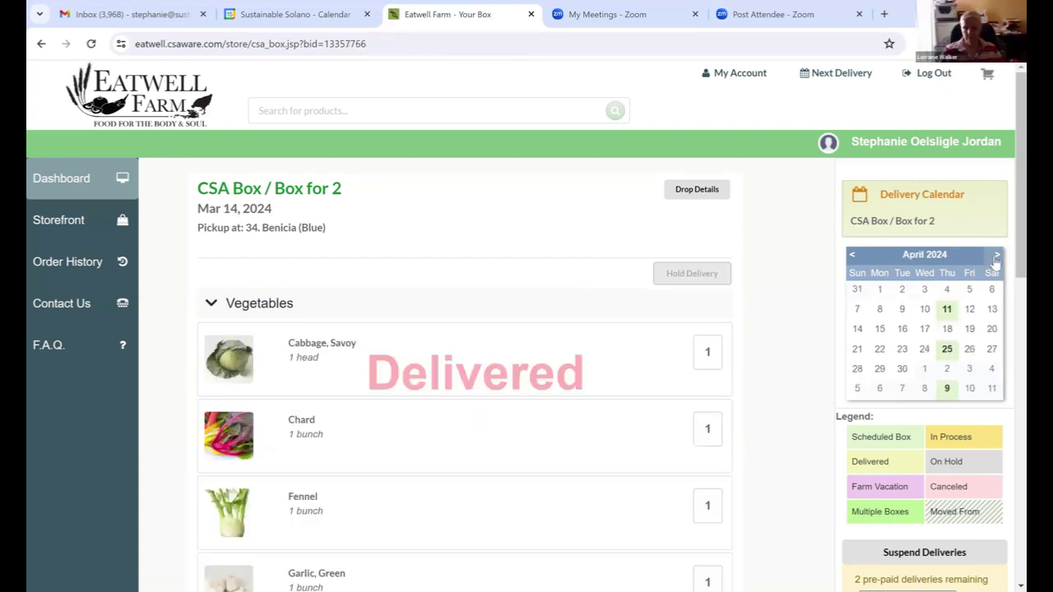
left_click(946, 311)
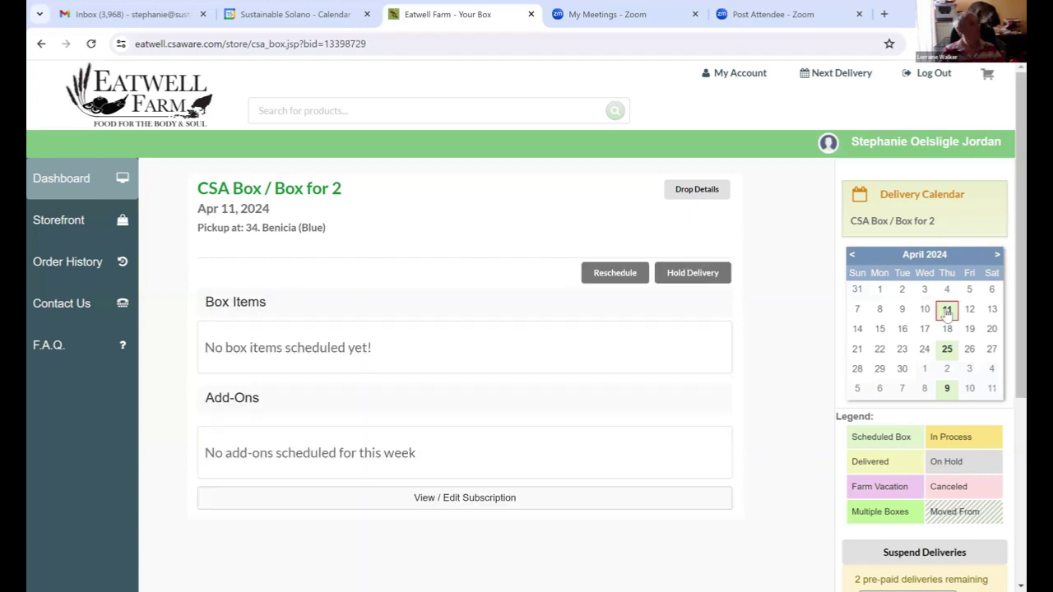
scroll(811, 333, "down", 1)
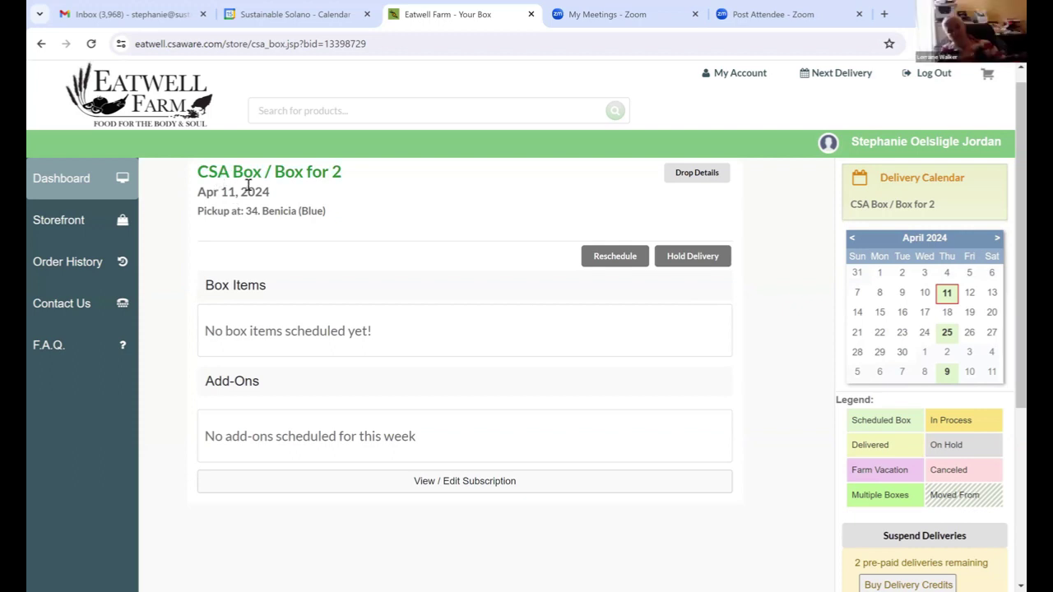
scroll(437, 195, "up", 1)
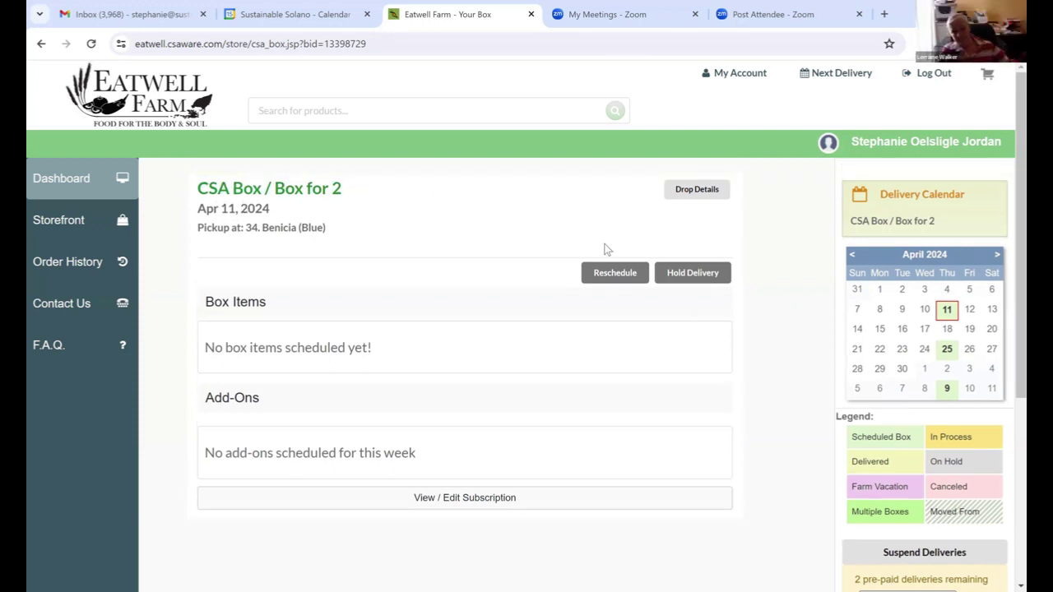
Check the Donate and Hold choices for the April 11 delivery and cancel without applying either
left_click(681, 273)
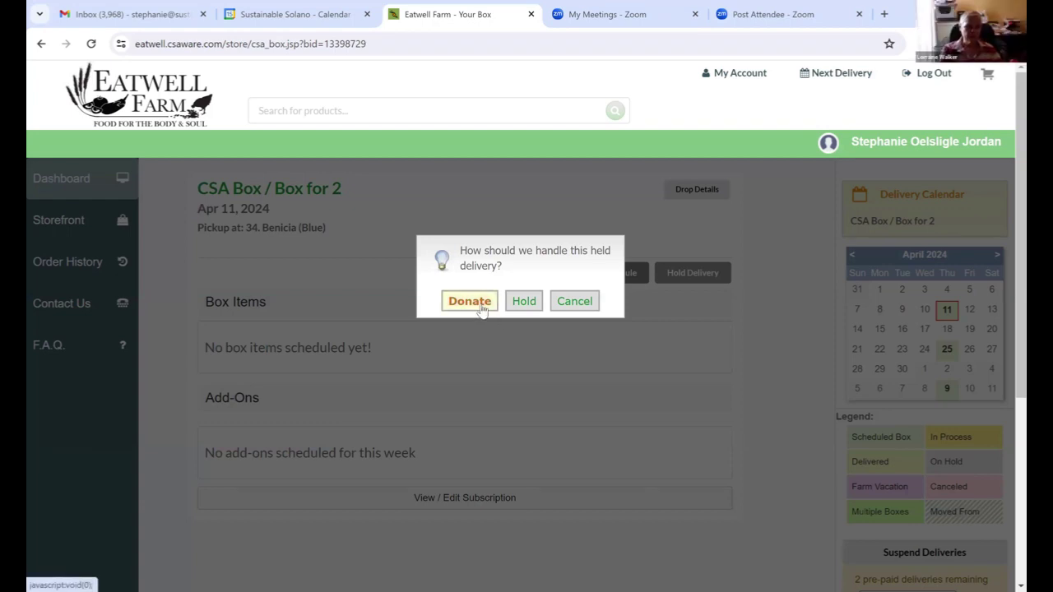
left_click(575, 301)
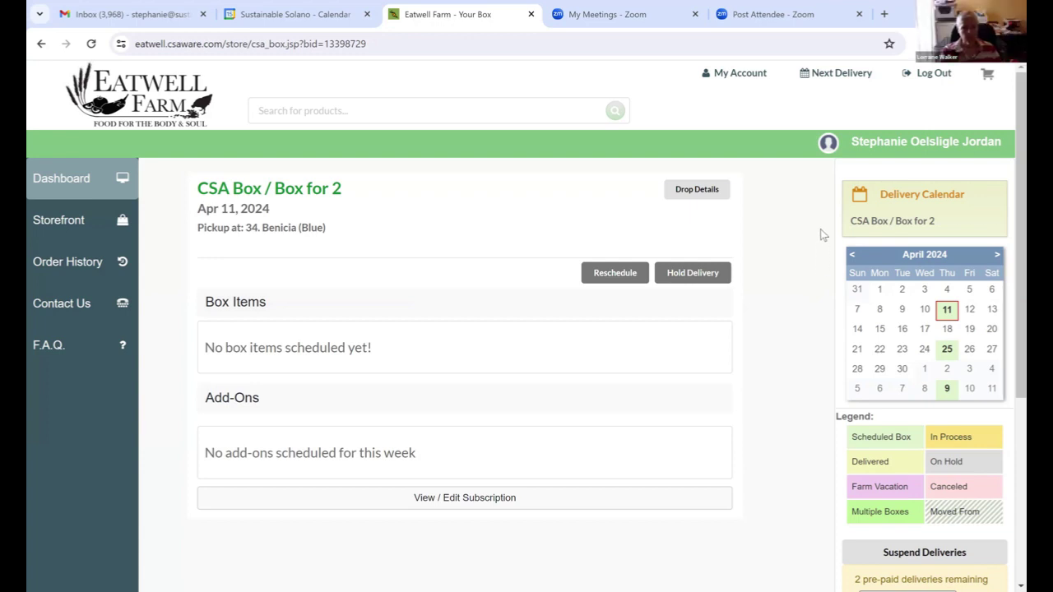
left_click(705, 274)
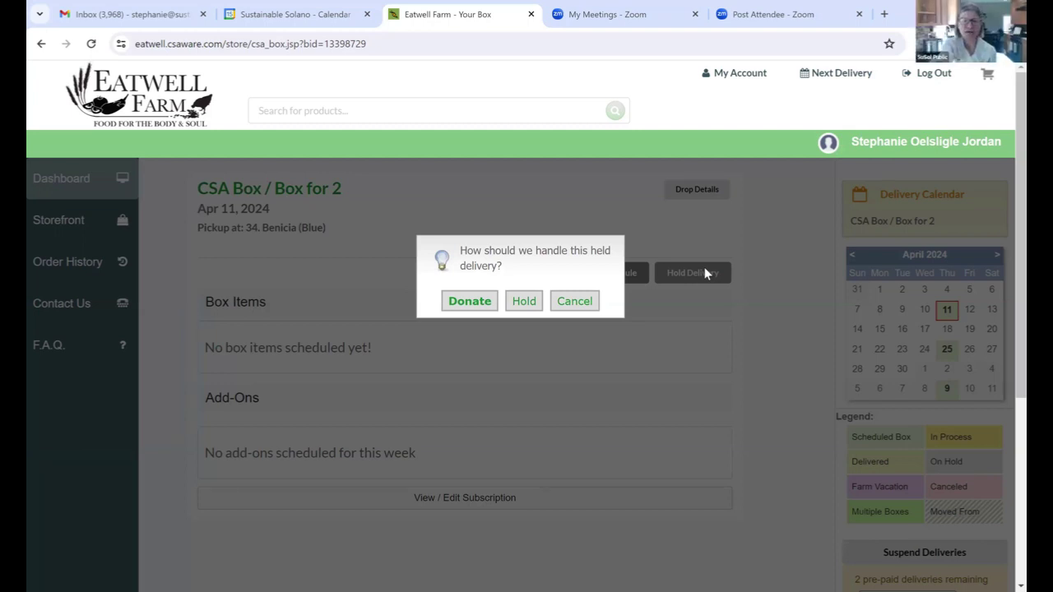
left_click(574, 302)
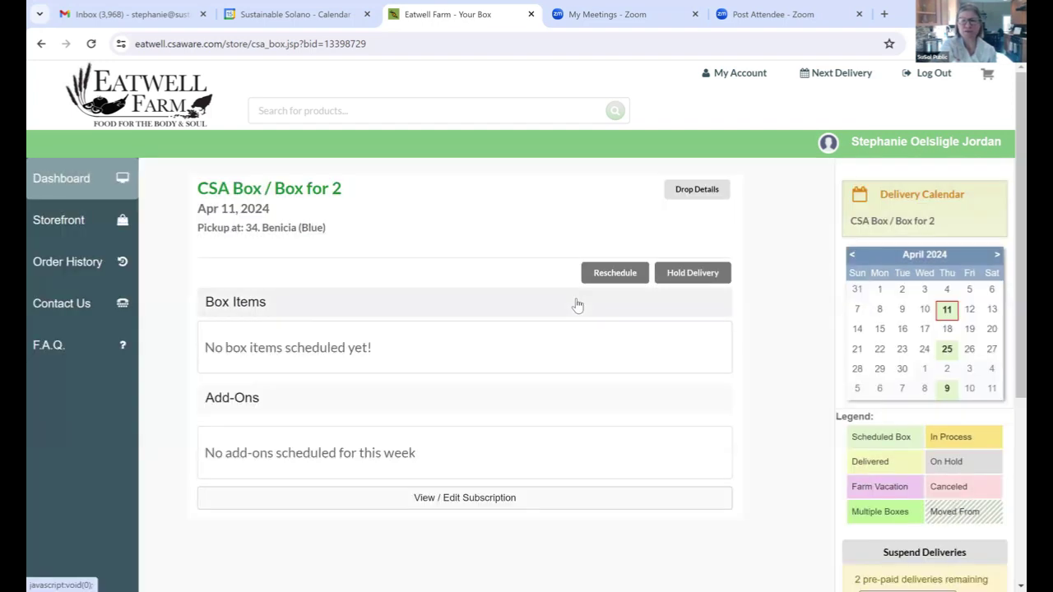
Go to the account dashboard and view the subscription's box contents and delivery calendar
left_click(738, 76)
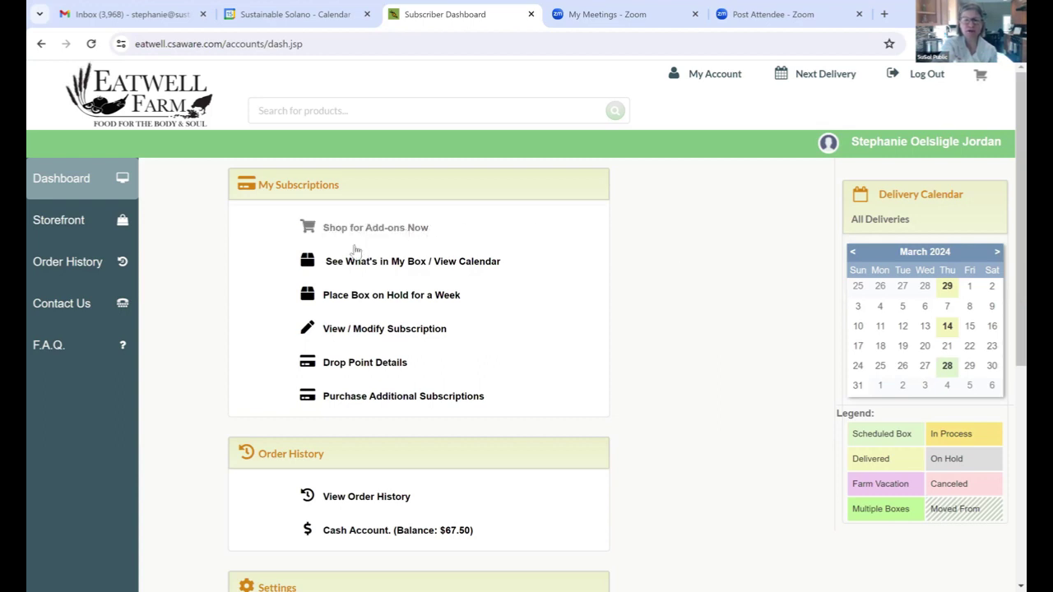
left_click(374, 263)
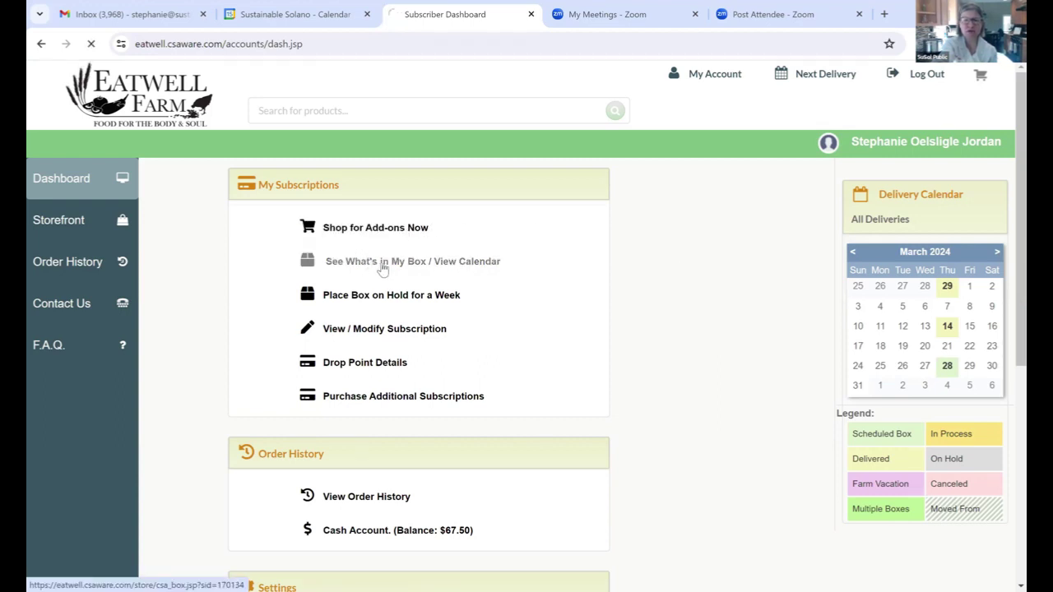
scroll(512, 379, "down", 1)
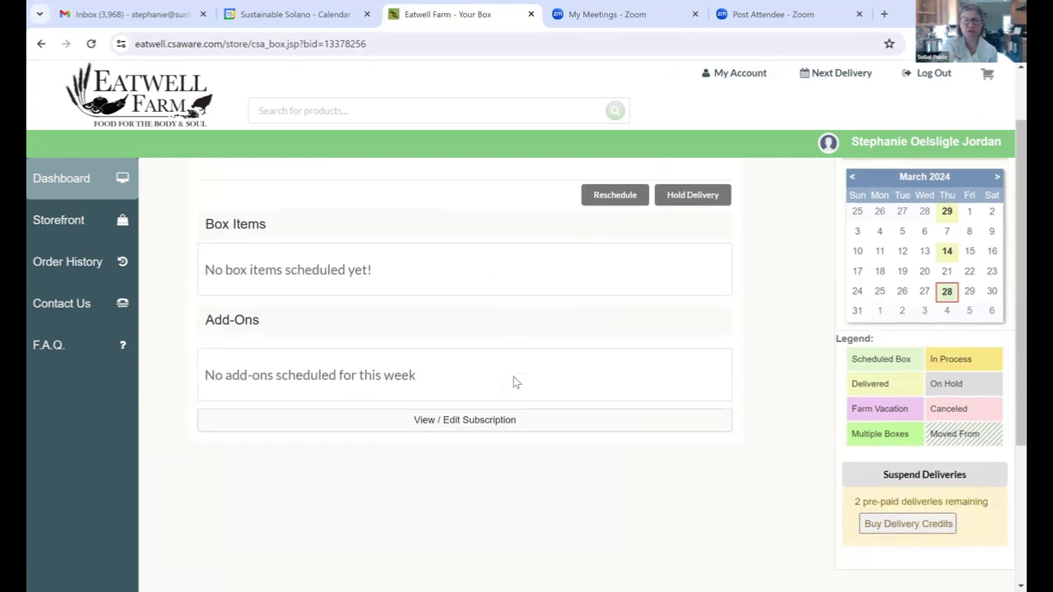
scroll(512, 378, "up", 1)
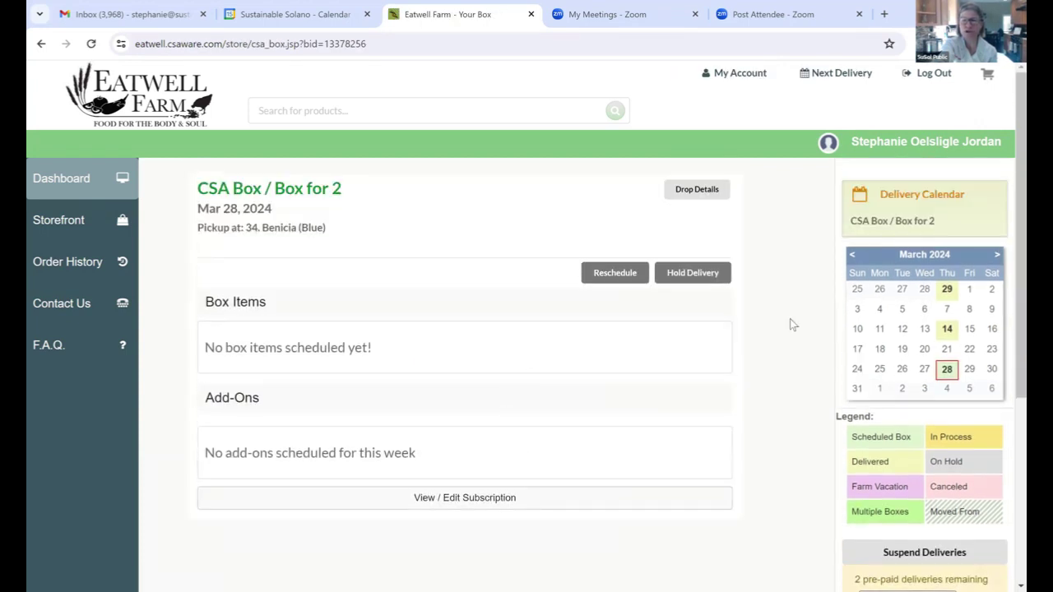
Examine the vegetables, fruits, herbs and add-ons listed for the March 14 box
left_click(947, 331)
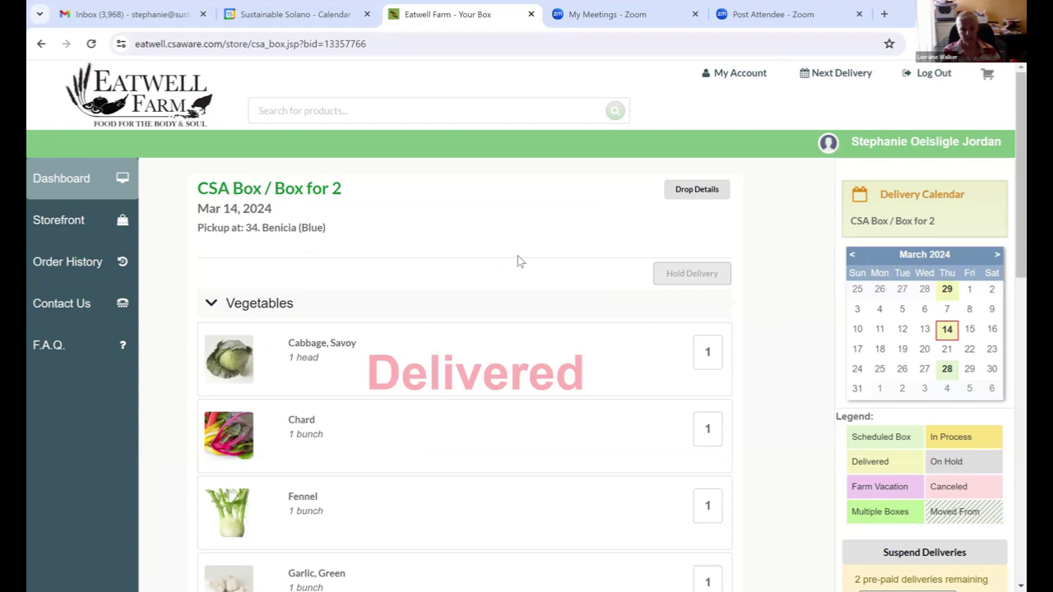
scroll(497, 262, "down", 1)
scroll(497, 262, "down", 1)
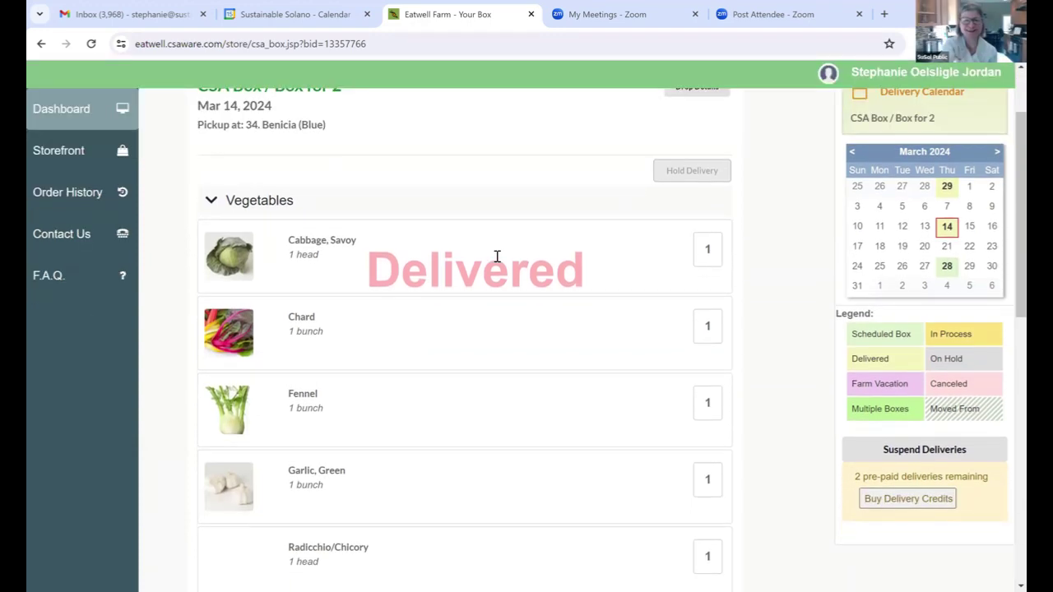
scroll(497, 262, "down", 1)
scroll(497, 262, "down", 3)
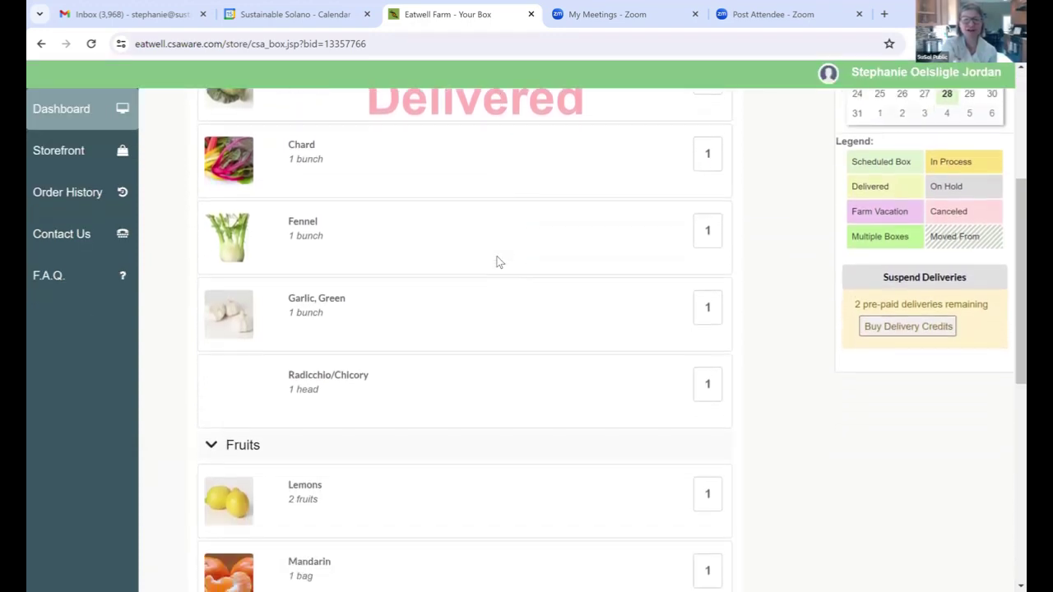
scroll(497, 262, "down", 3)
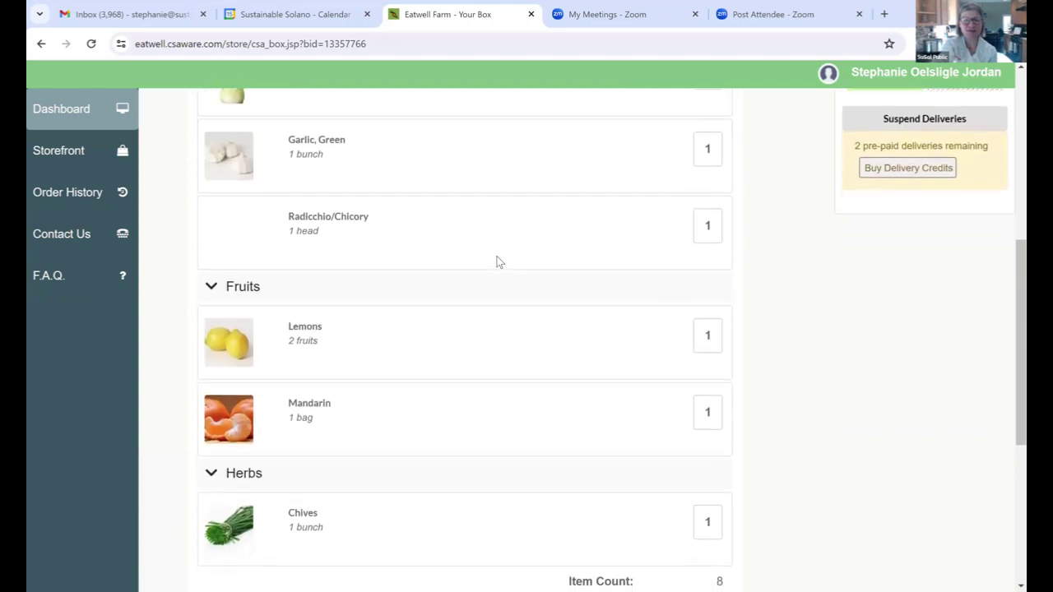
scroll(497, 262, "down", 1)
scroll(497, 262, "up", 5)
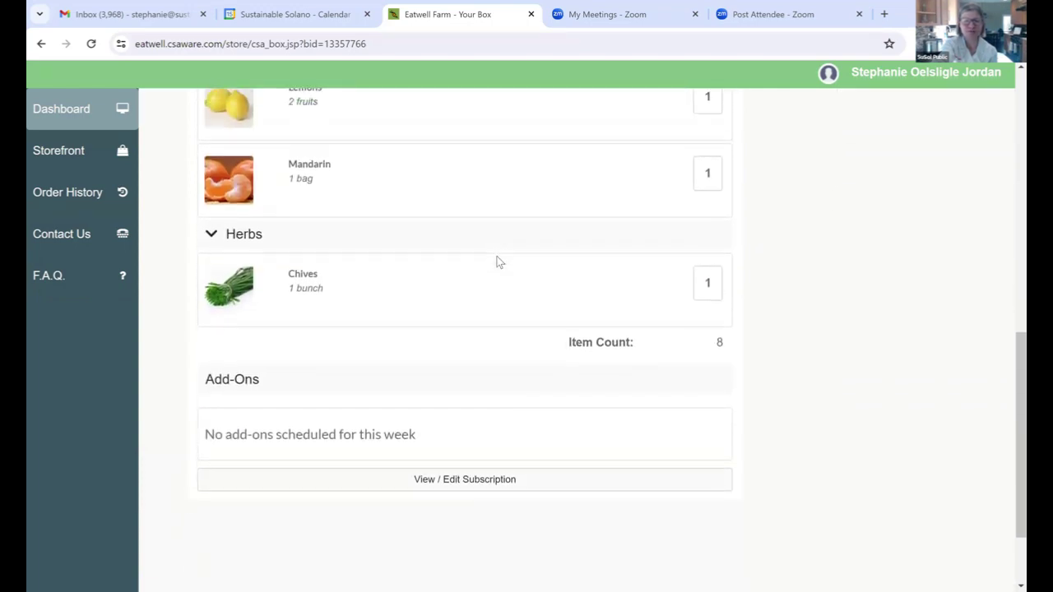
scroll(497, 263, "up", 3)
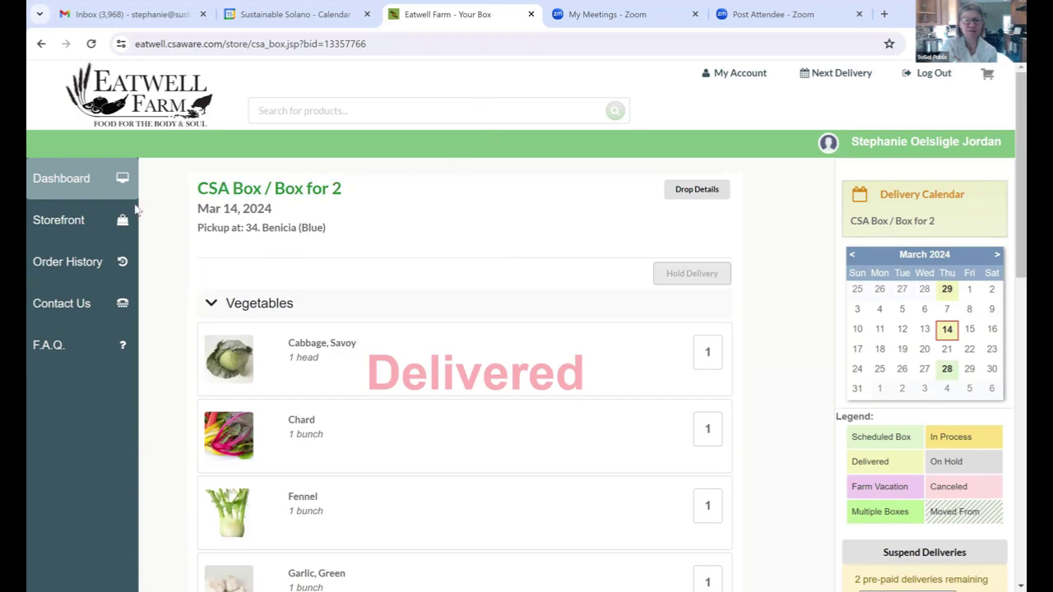
Go to the storefront's CSA subscriptions and review the CSA Box Auto-Renewed Subscription's box sizes, prices and description
left_click(70, 222)
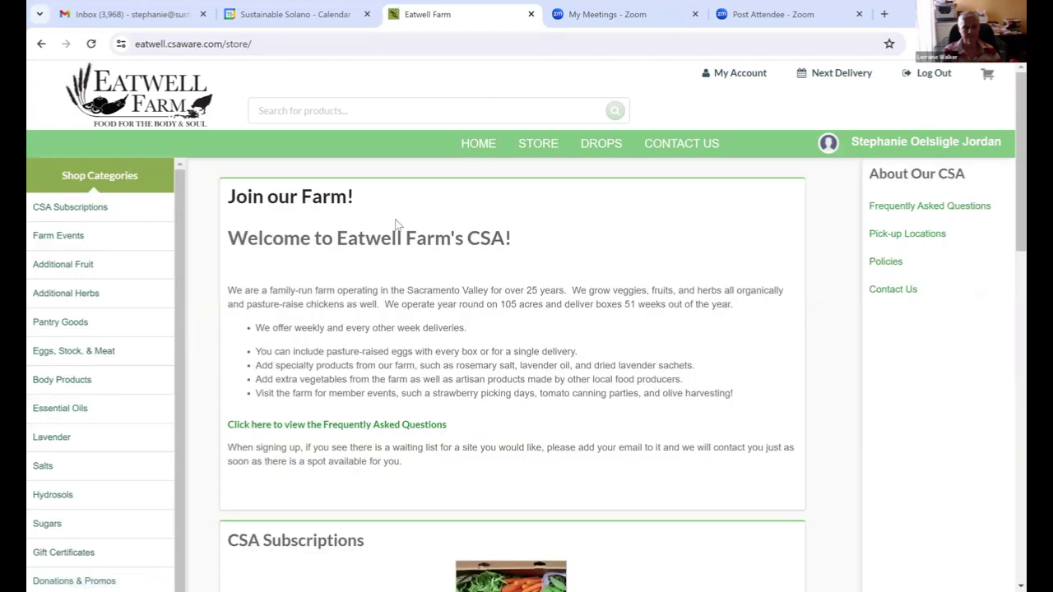
scroll(579, 256, "down", 1)
scroll(578, 257, "up", 1)
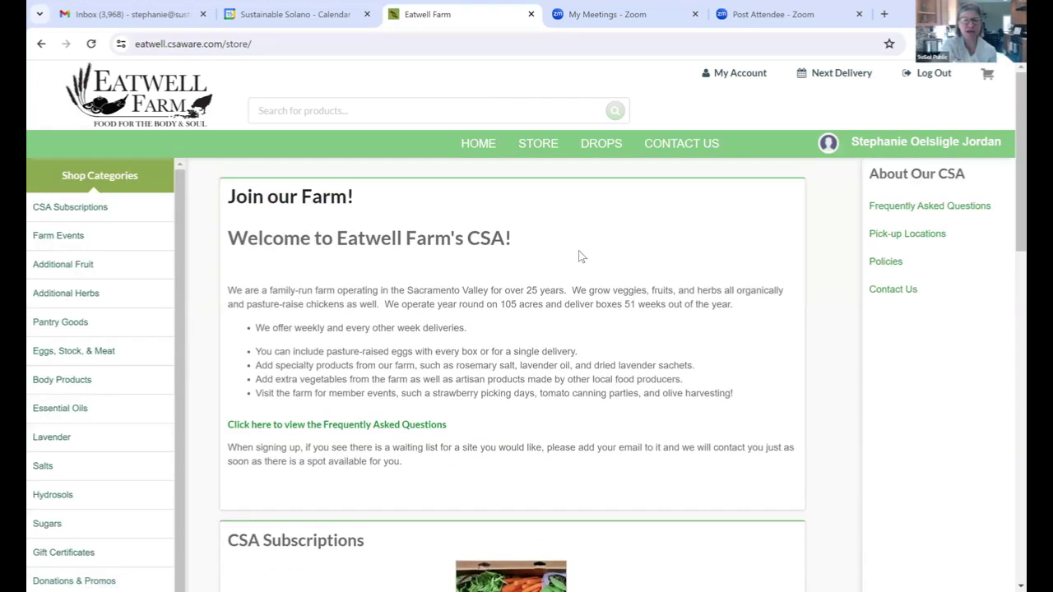
left_click(74, 213)
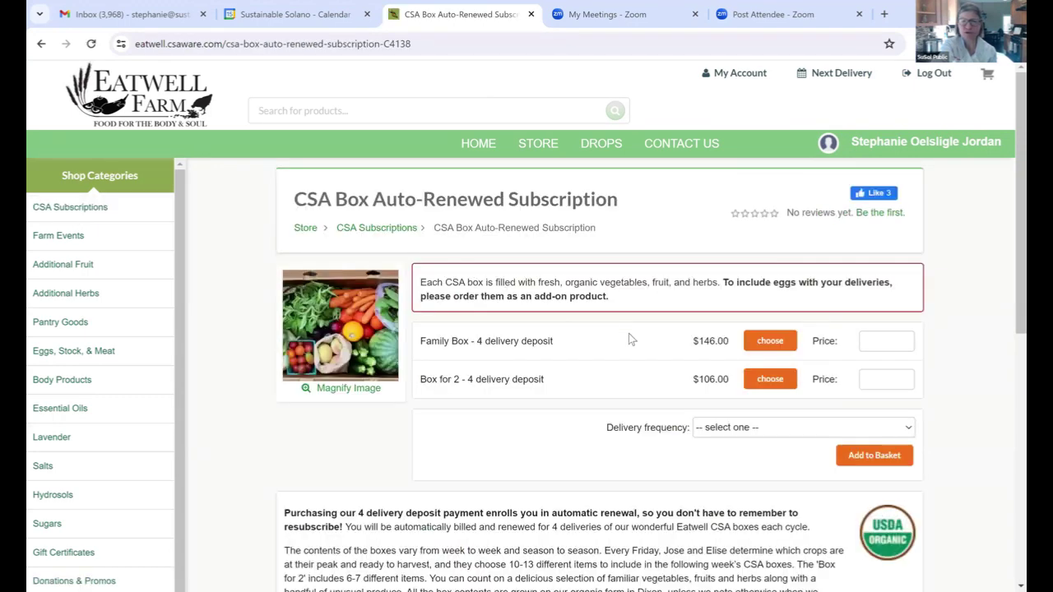
scroll(966, 333, "down", 1)
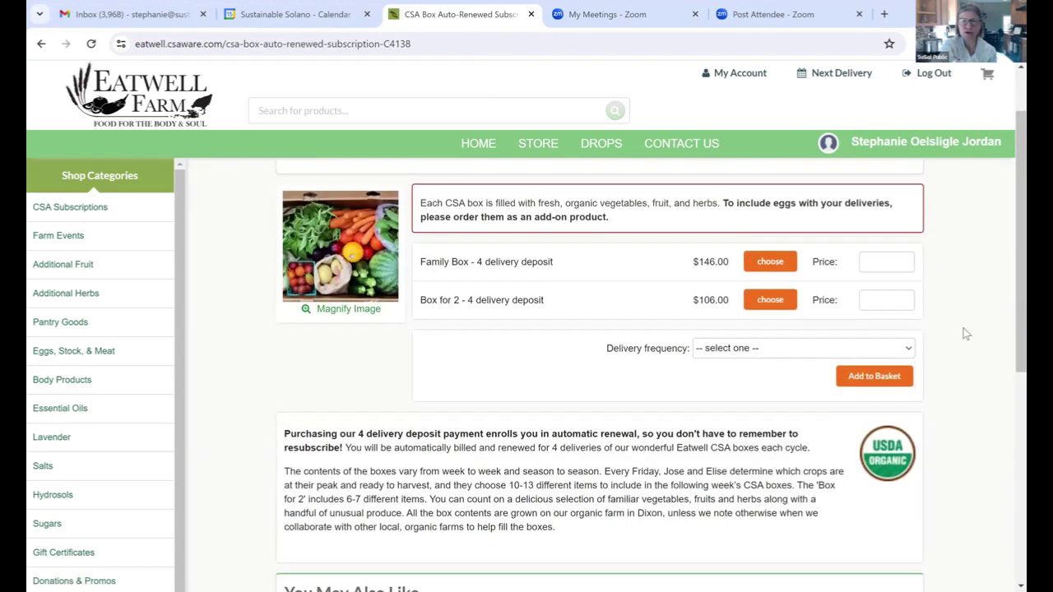
scroll(966, 333, "up", 1)
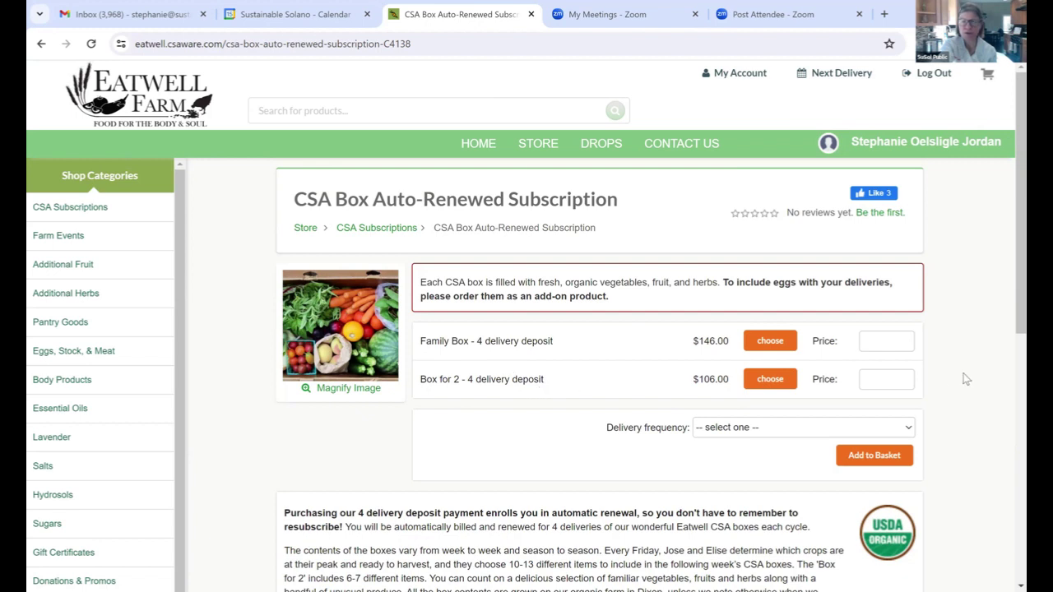
scroll(966, 379, "down", 1)
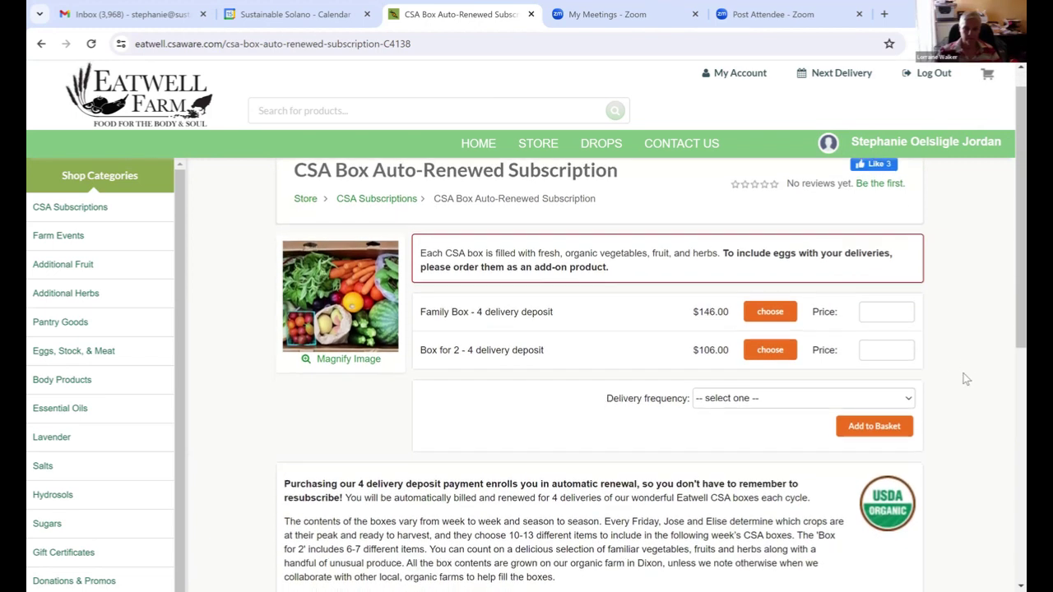
scroll(966, 379, "down", 4)
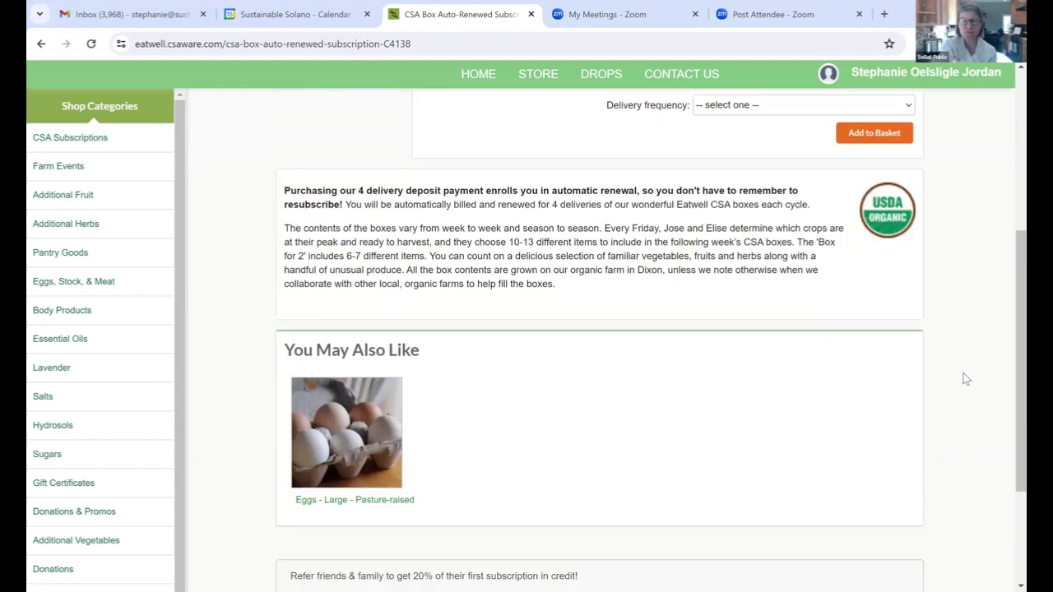
Browse the store's Additional Fruit category from the CSA Box Auto-Renewed Subscription page
scroll(967, 379, "up", 3)
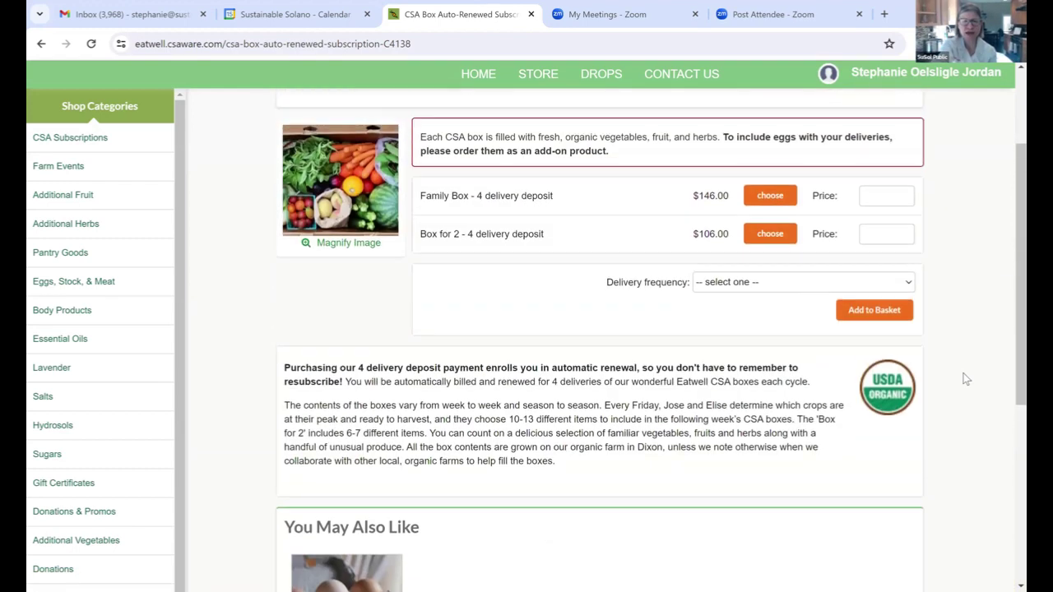
scroll(967, 379, "up", 2)
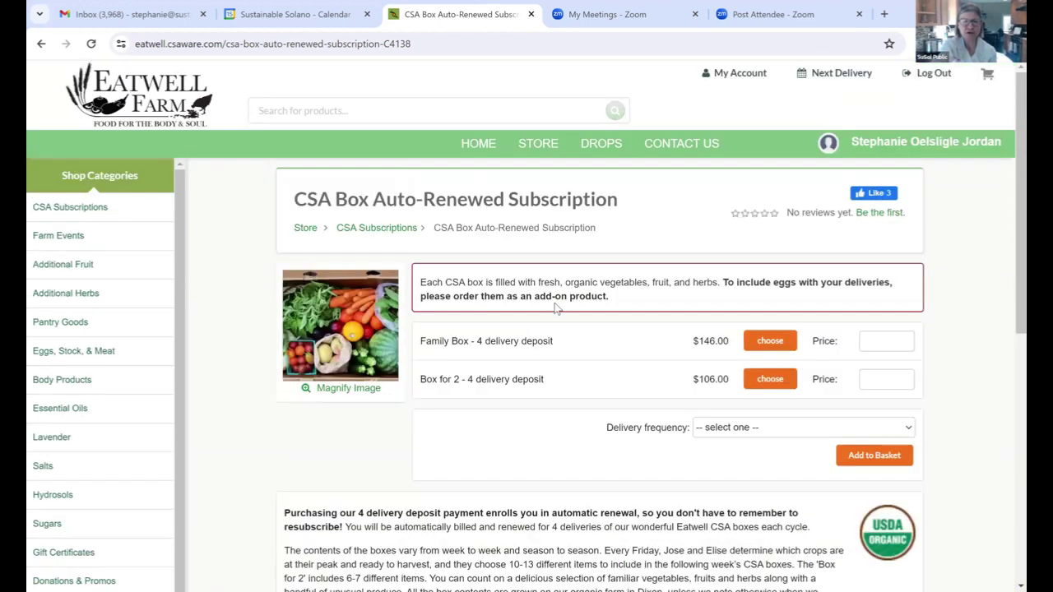
left_click(71, 271)
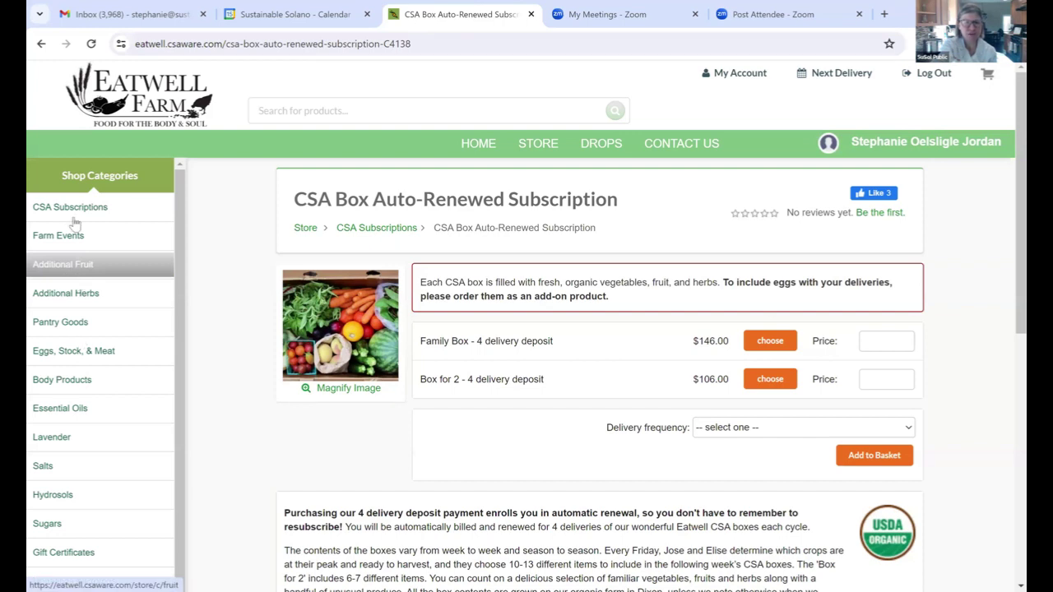
left_click(82, 264)
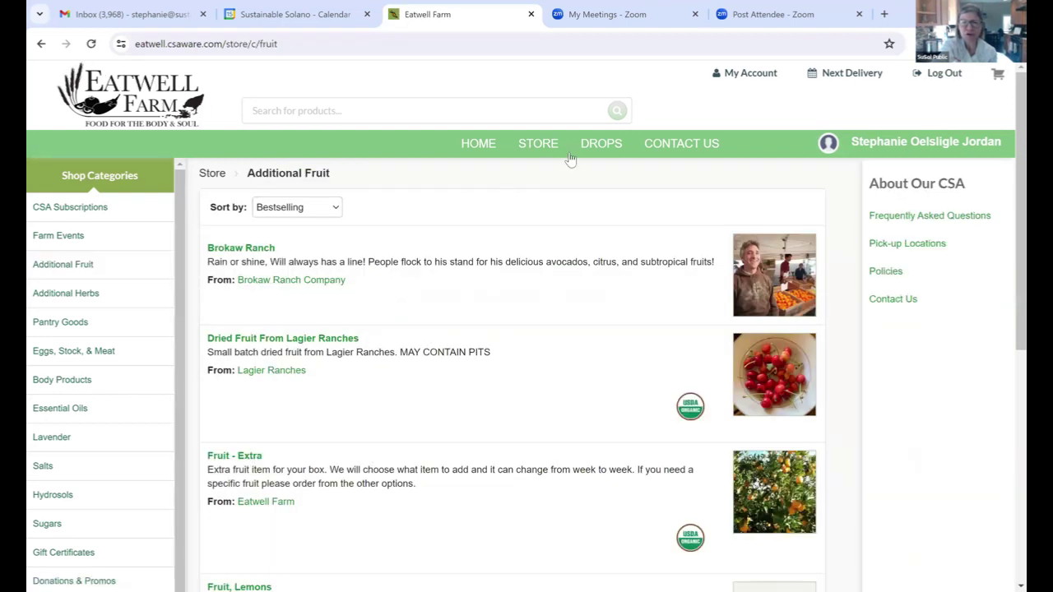
Go to the store's main page and look through its Add-Ons categories down to the end of the page
left_click(537, 145)
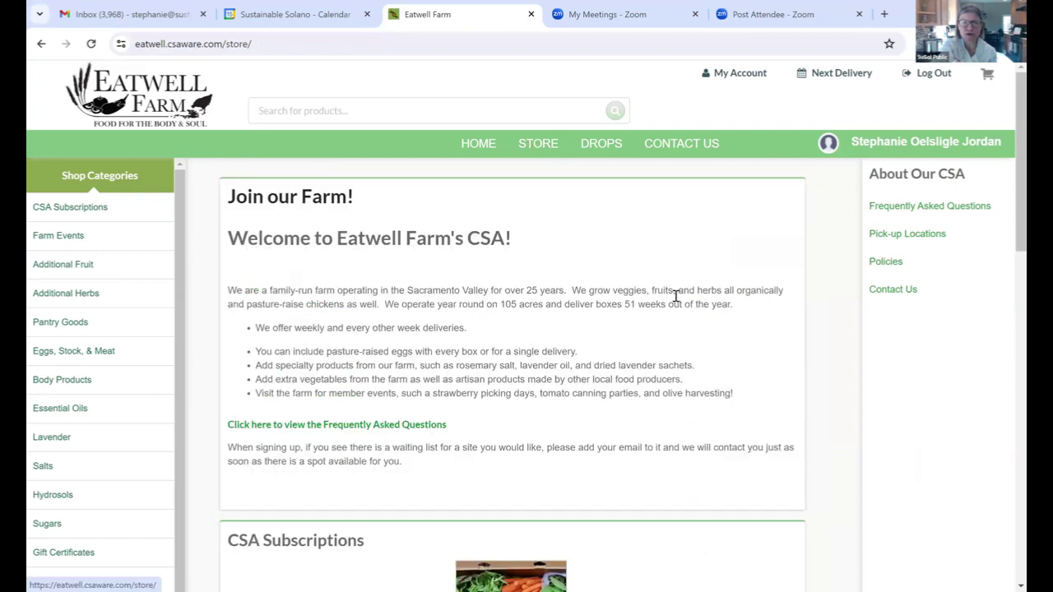
scroll(674, 300, "down", 5)
scroll(675, 302, "down", 2)
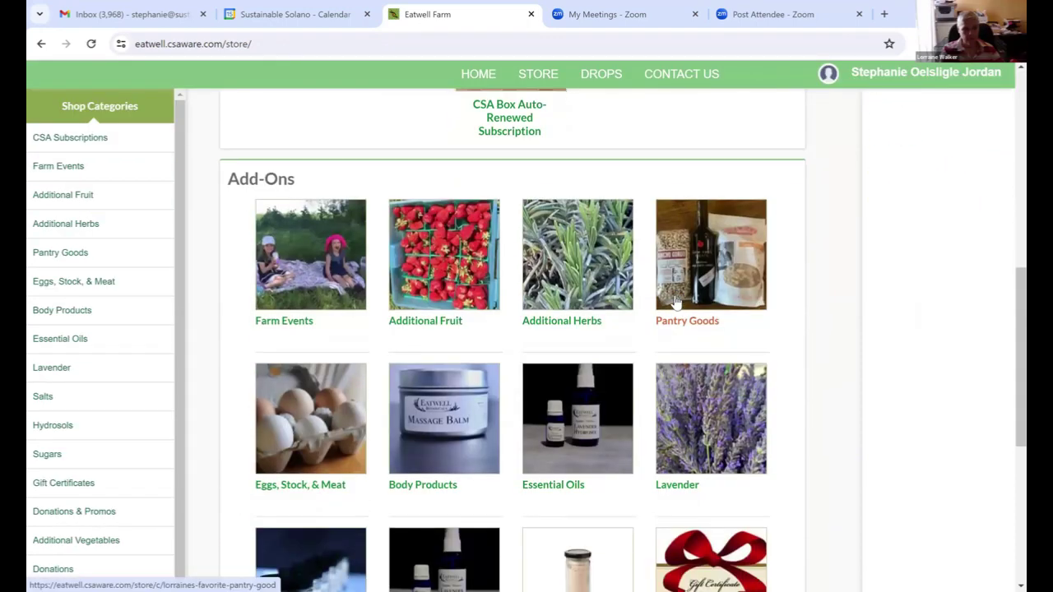
scroll(675, 302, "down", 1)
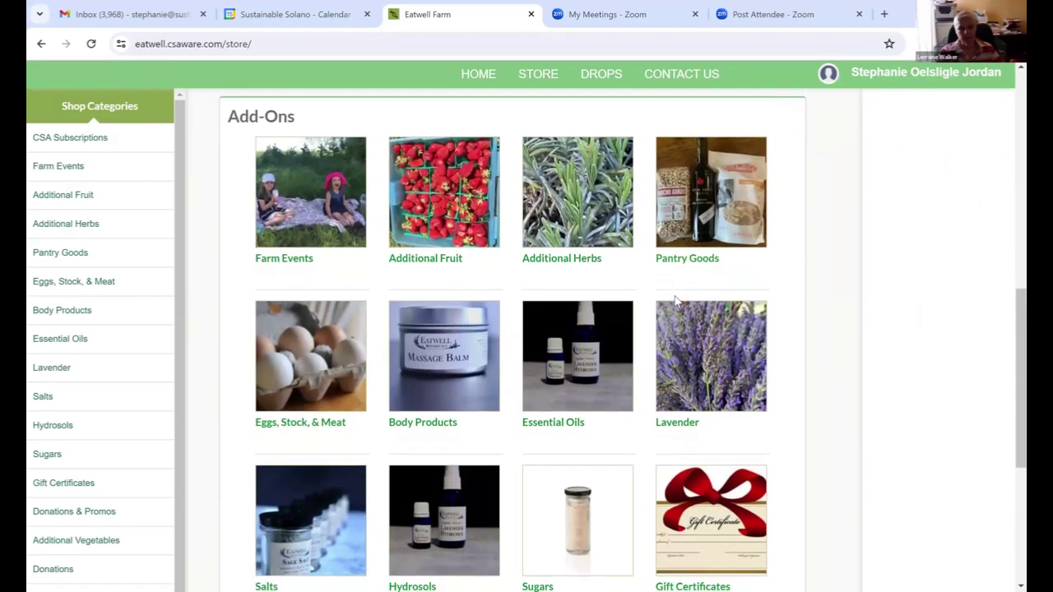
scroll(675, 302, "down", 2)
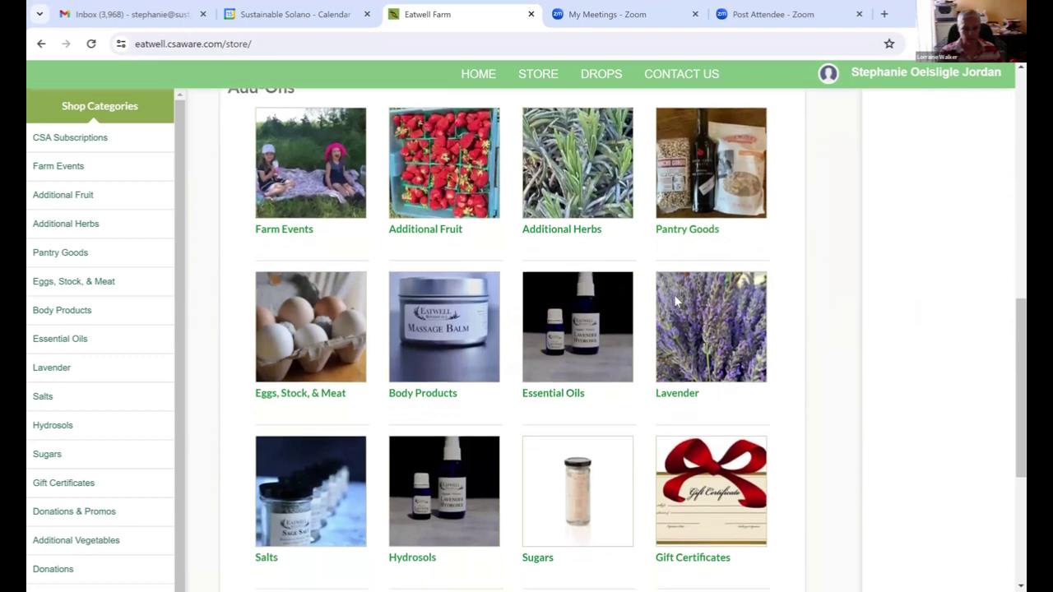
scroll(675, 302, "down", 3)
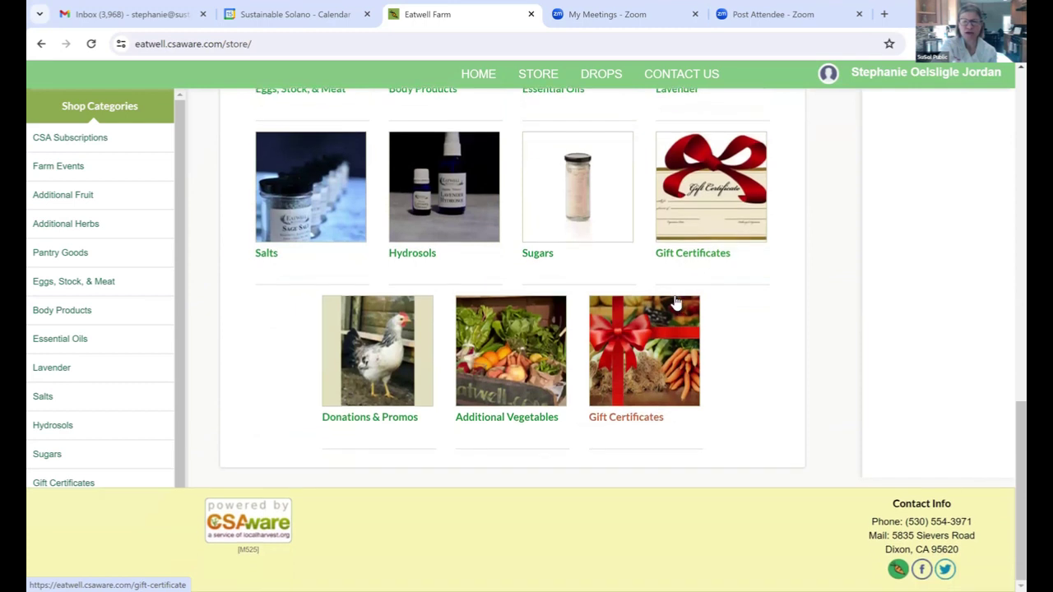
Re-examine the Add-Ons section, from Farm Events, Additional Fruit and Pantry Goods through Donations & Promos, Additional Vegetables and Gift Certificates
scroll(669, 337, "up", 3)
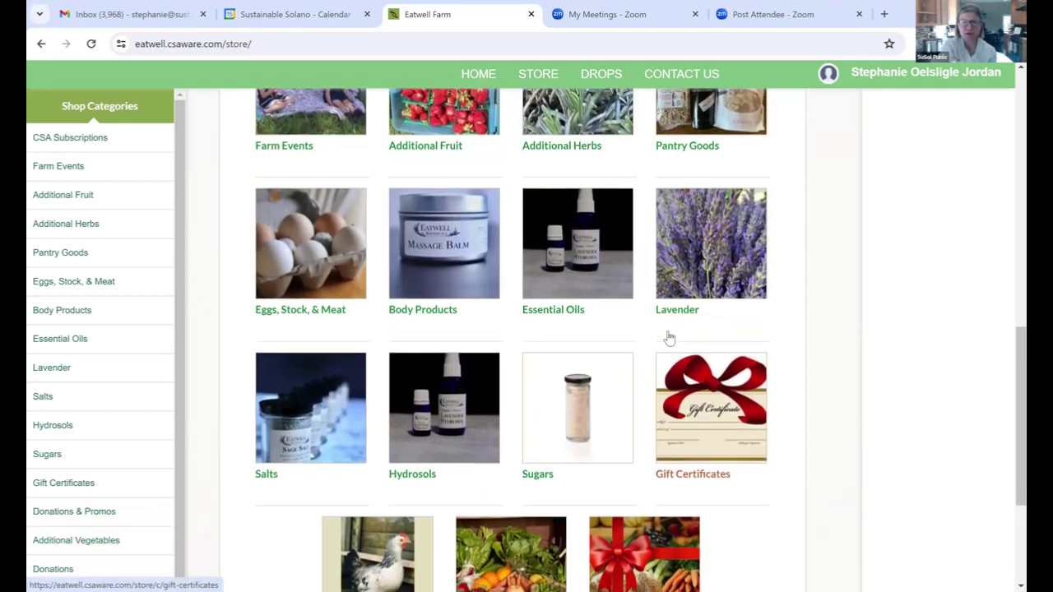
scroll(670, 337, "down", 1)
scroll(670, 337, "up", 2)
scroll(670, 337, "up", 2)
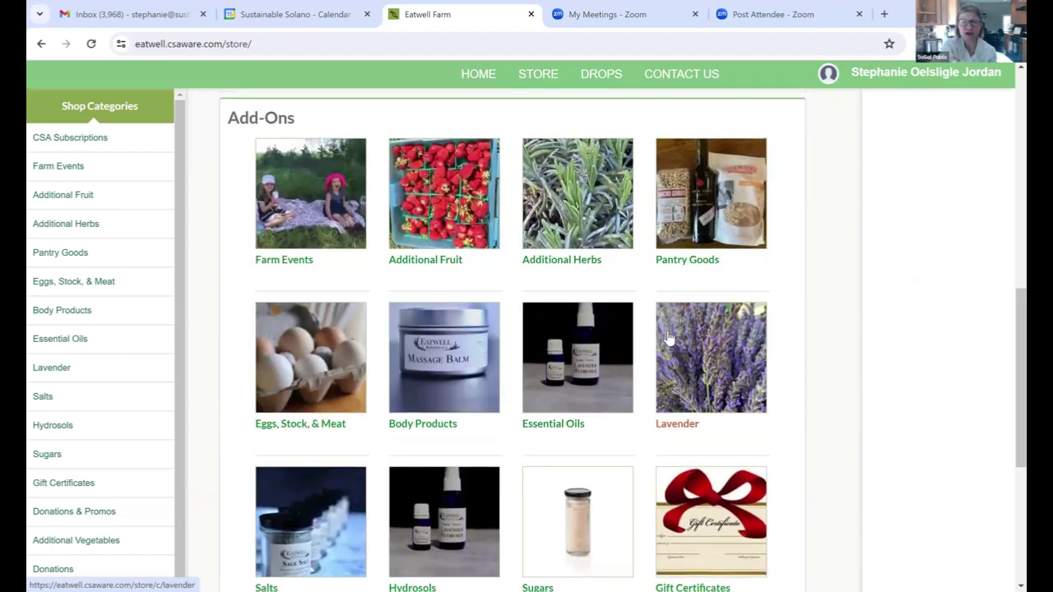
scroll(670, 338, "down", 3)
scroll(668, 336, "down", 1)
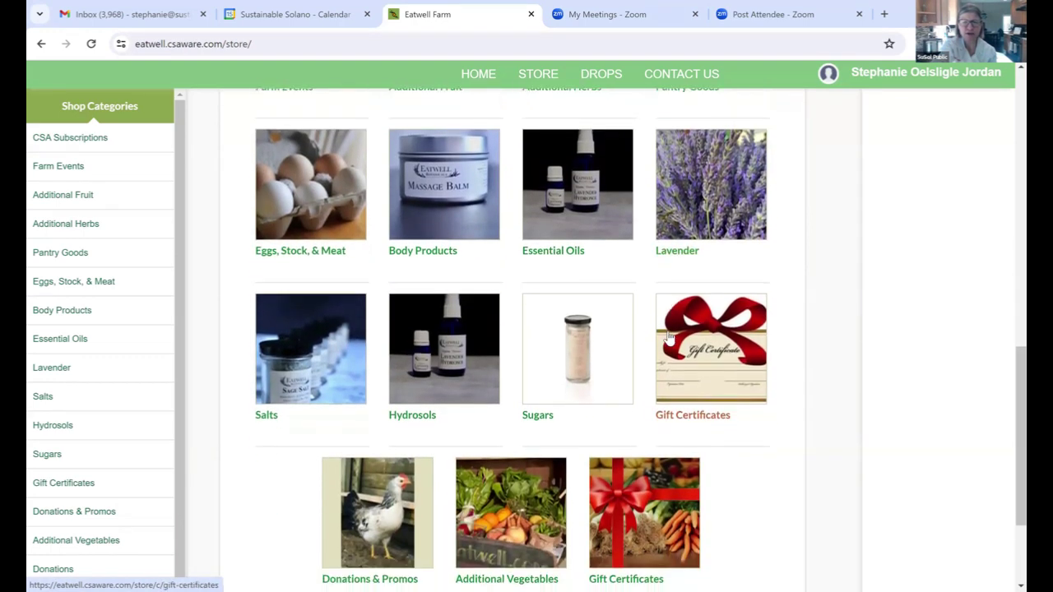
scroll(670, 337, "up", 1)
scroll(670, 337, "up", 3)
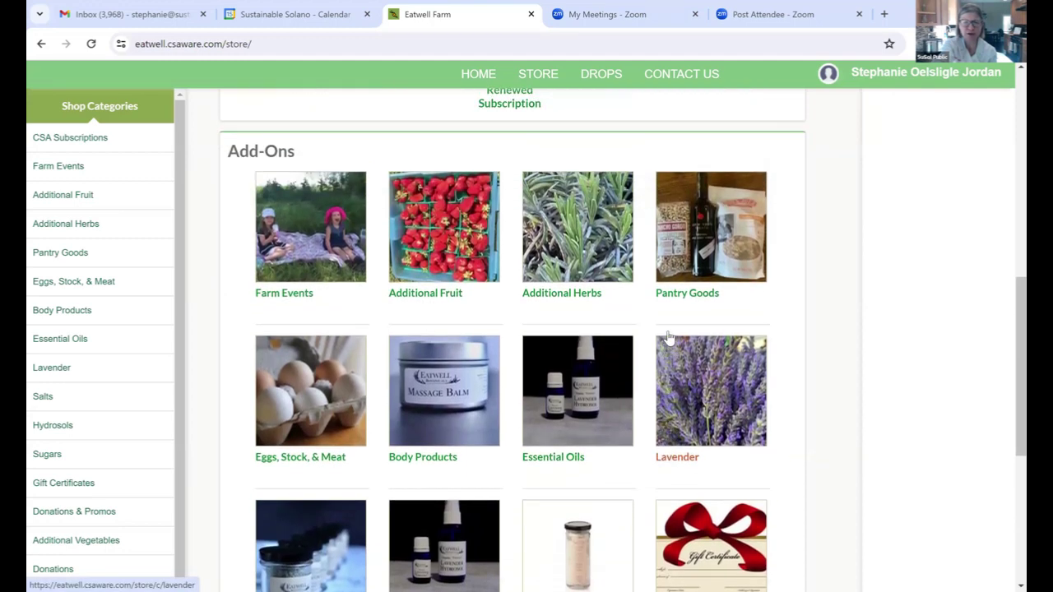
scroll(670, 337, "up", 2)
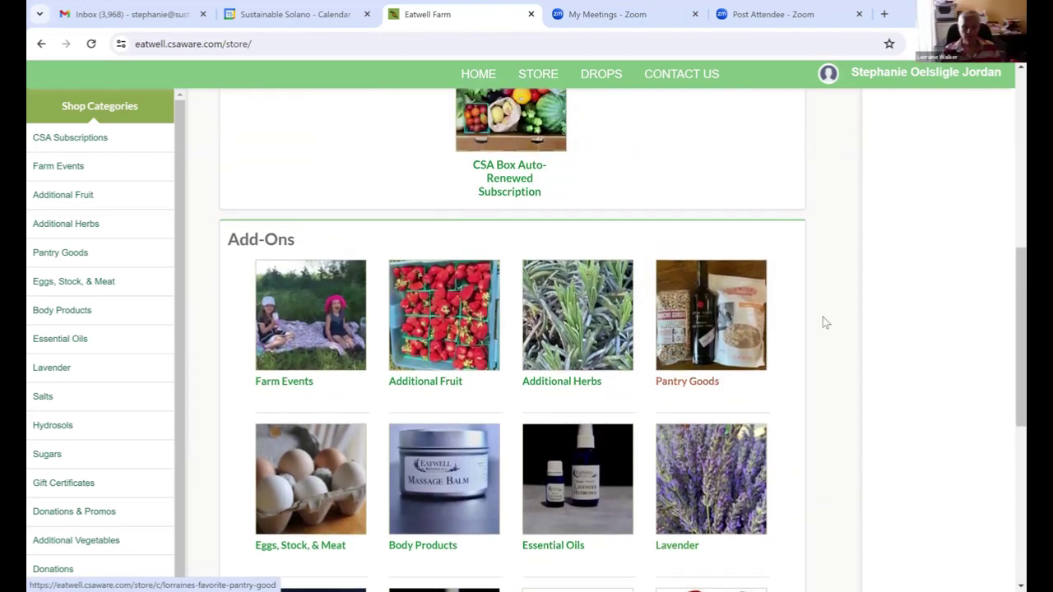
scroll(843, 333, "down", 1)
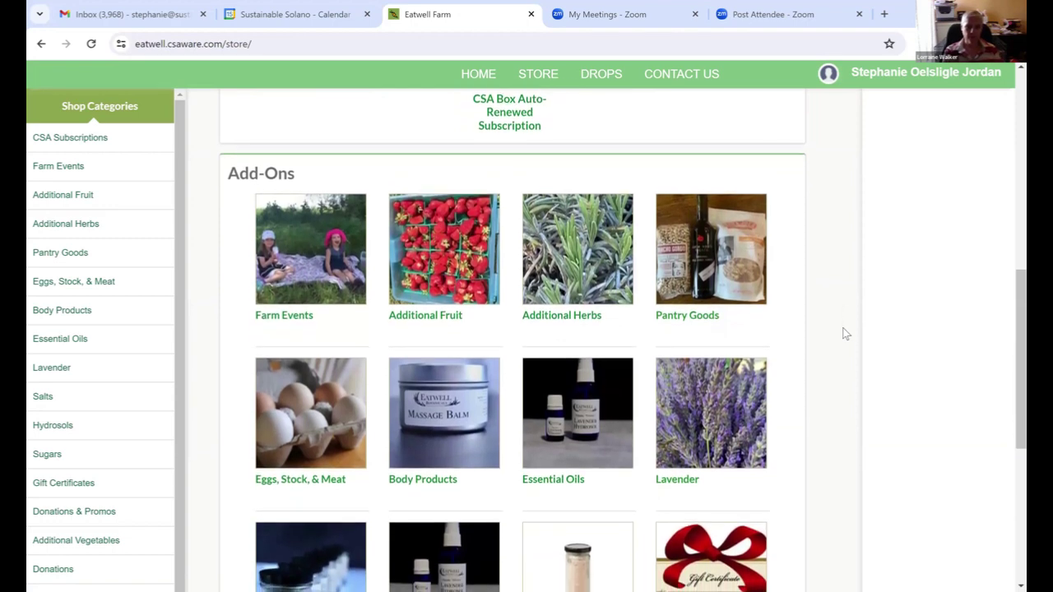
scroll(846, 334, "down", 1)
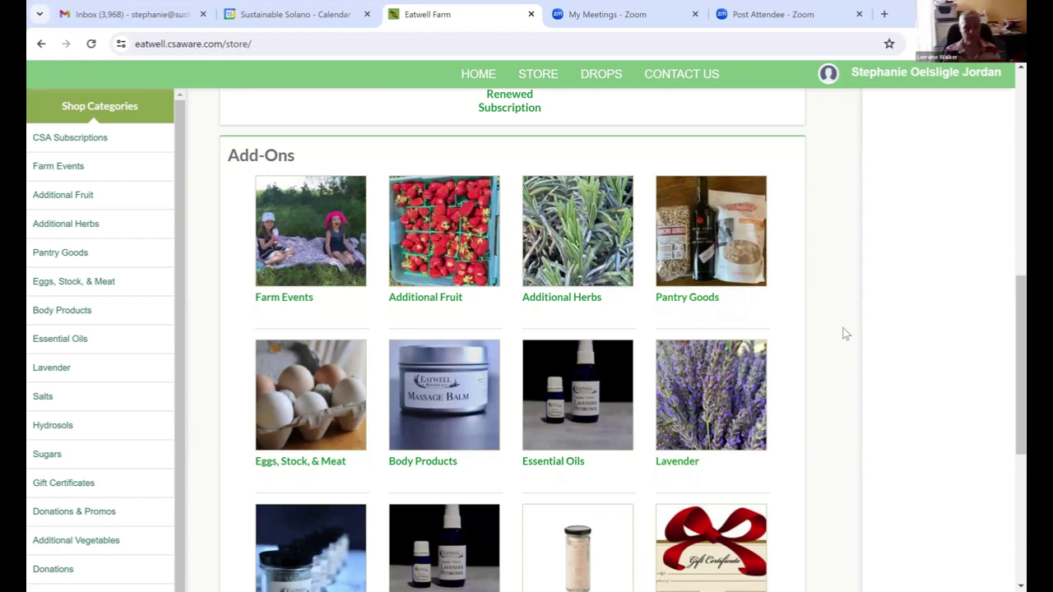
scroll(845, 333, "down", 1)
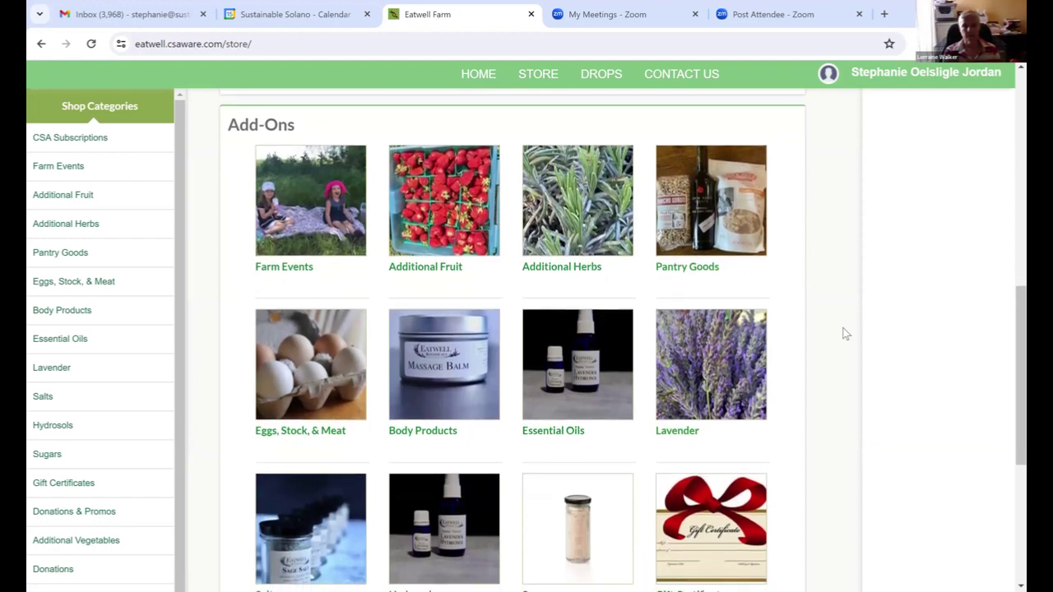
scroll(846, 334, "down", 2)
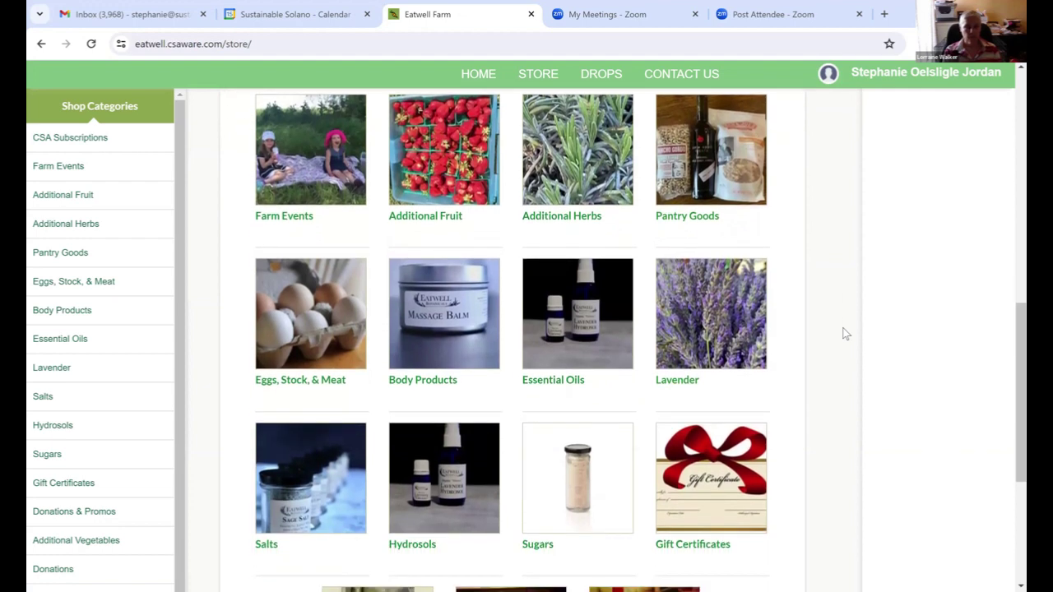
scroll(846, 333, "down", 2)
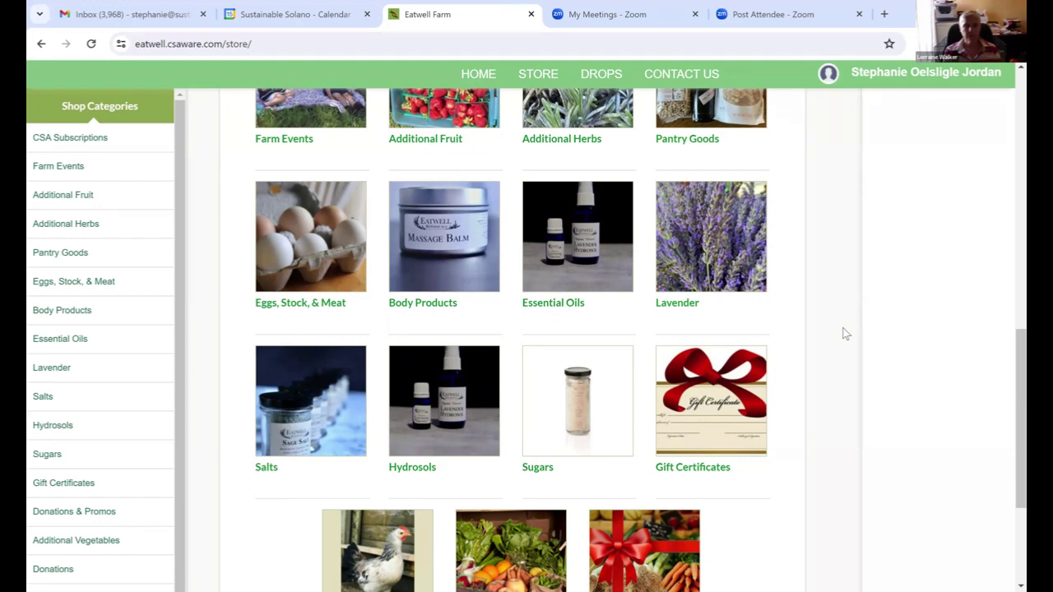
scroll(845, 333, "down", 1)
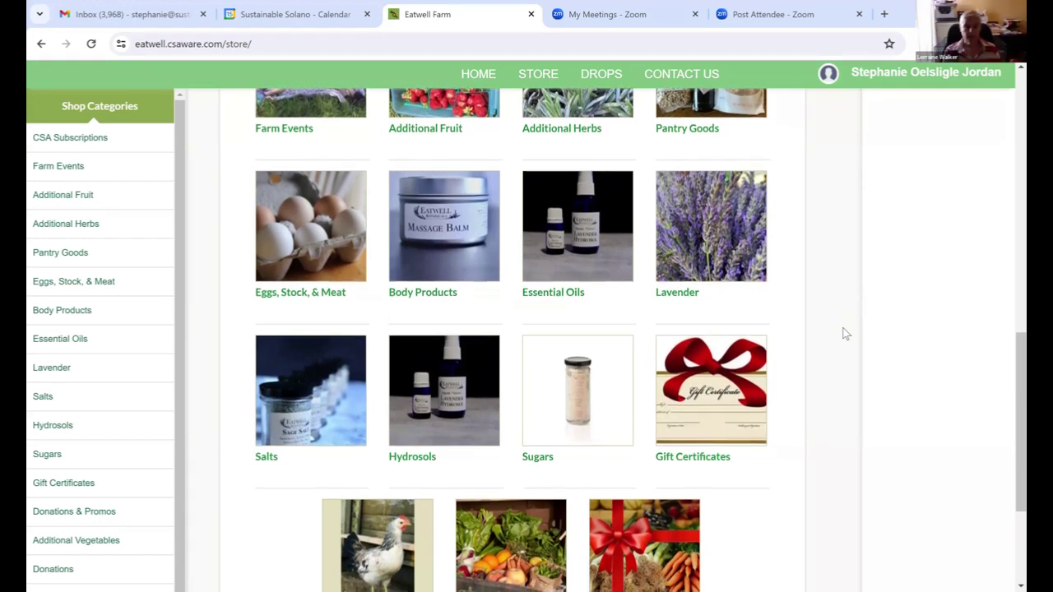
scroll(846, 334, "down", 1)
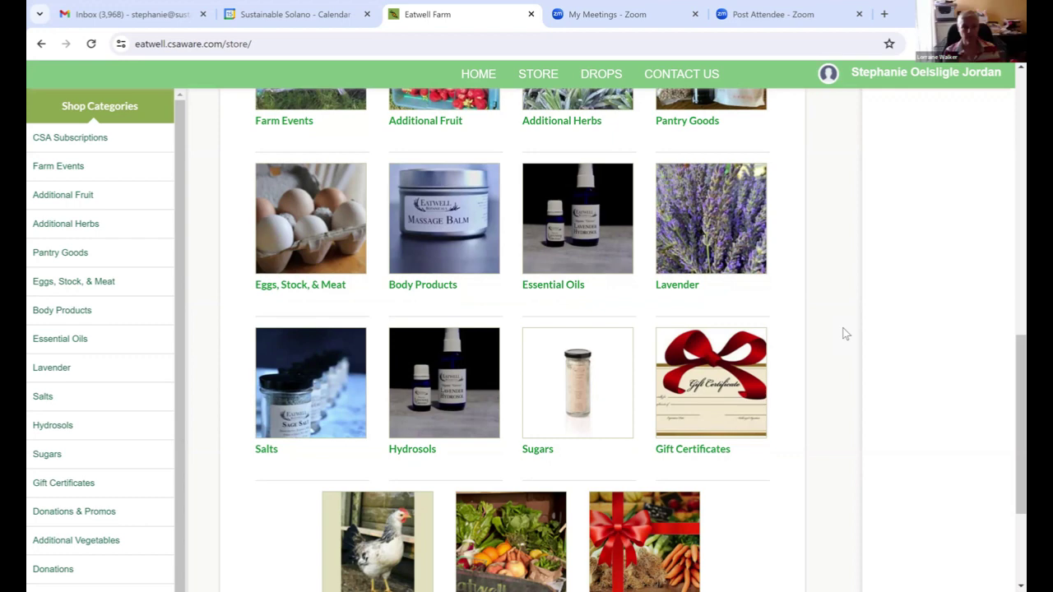
scroll(845, 333, "down", 2)
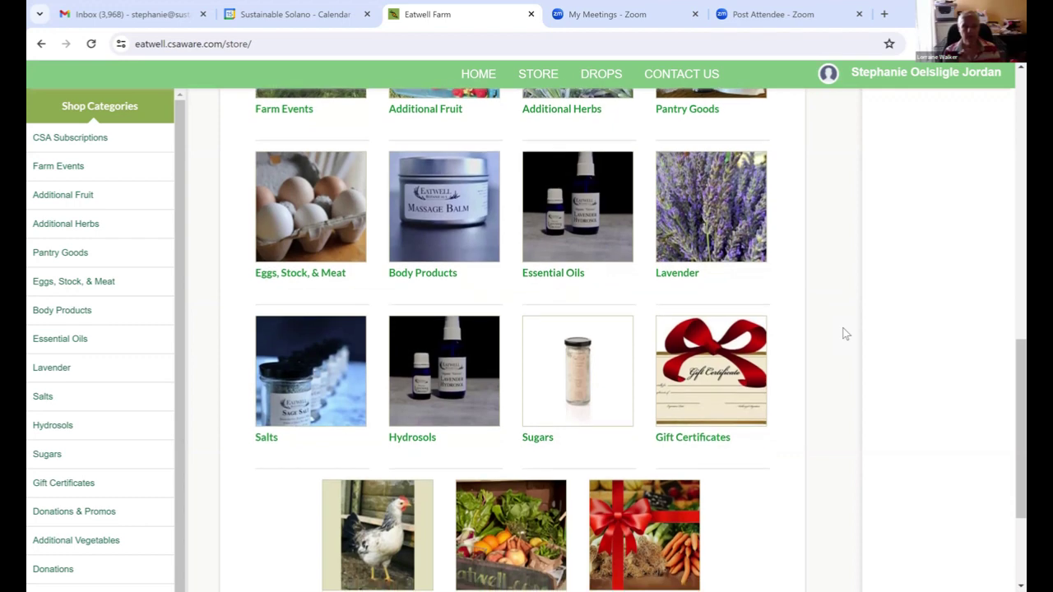
scroll(846, 333, "down", 2)
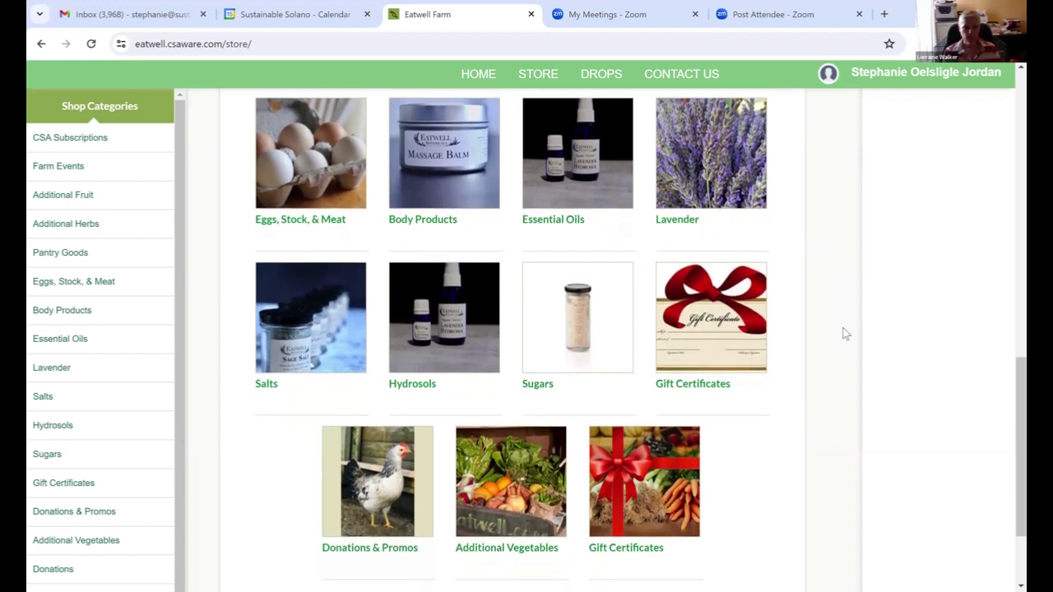
scroll(846, 333, "down", 2)
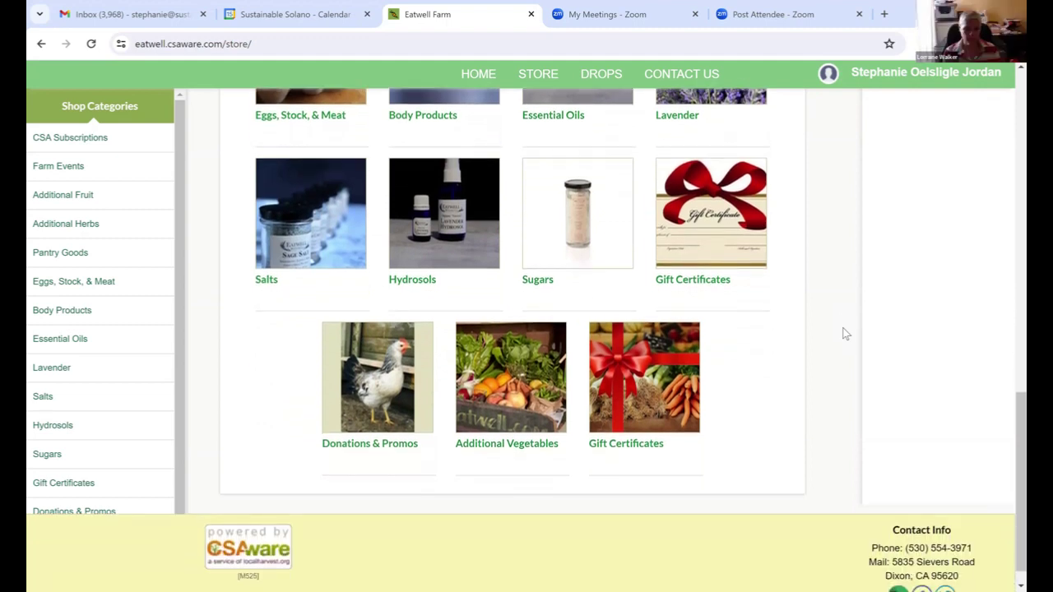